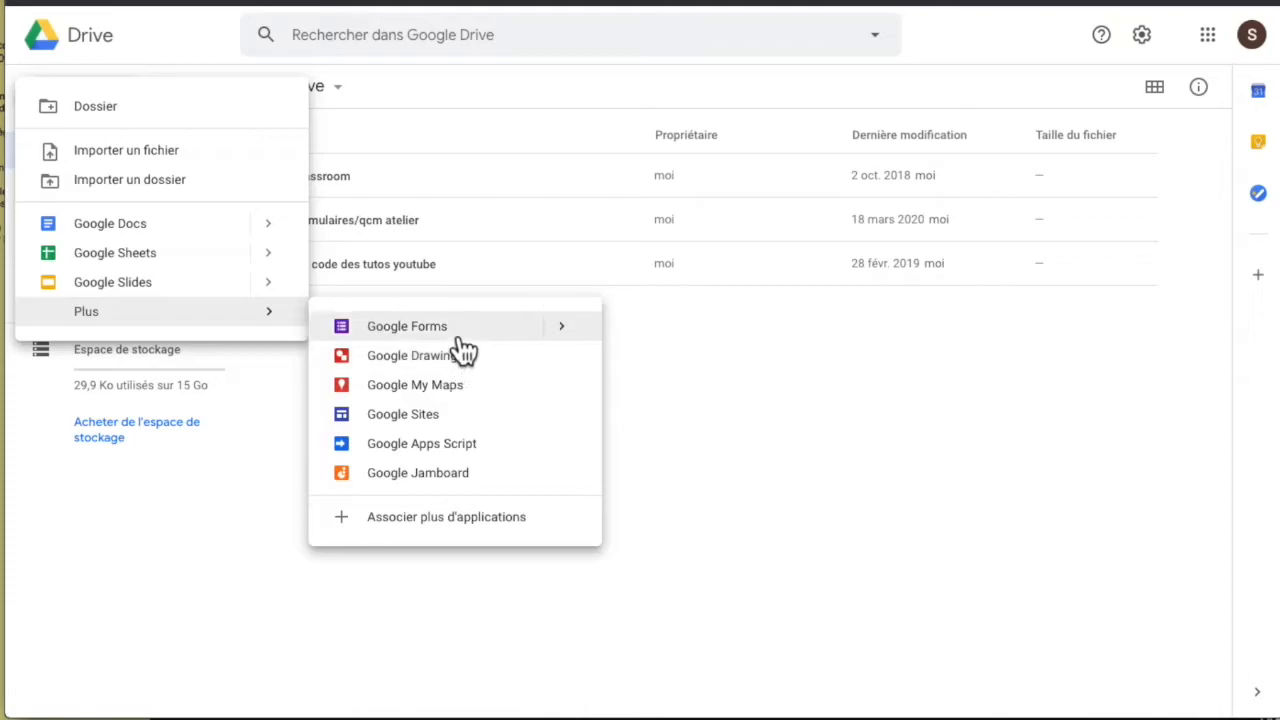
Create a blank Google Forms form from Drive and rename it "formulaire"
click(458, 336)
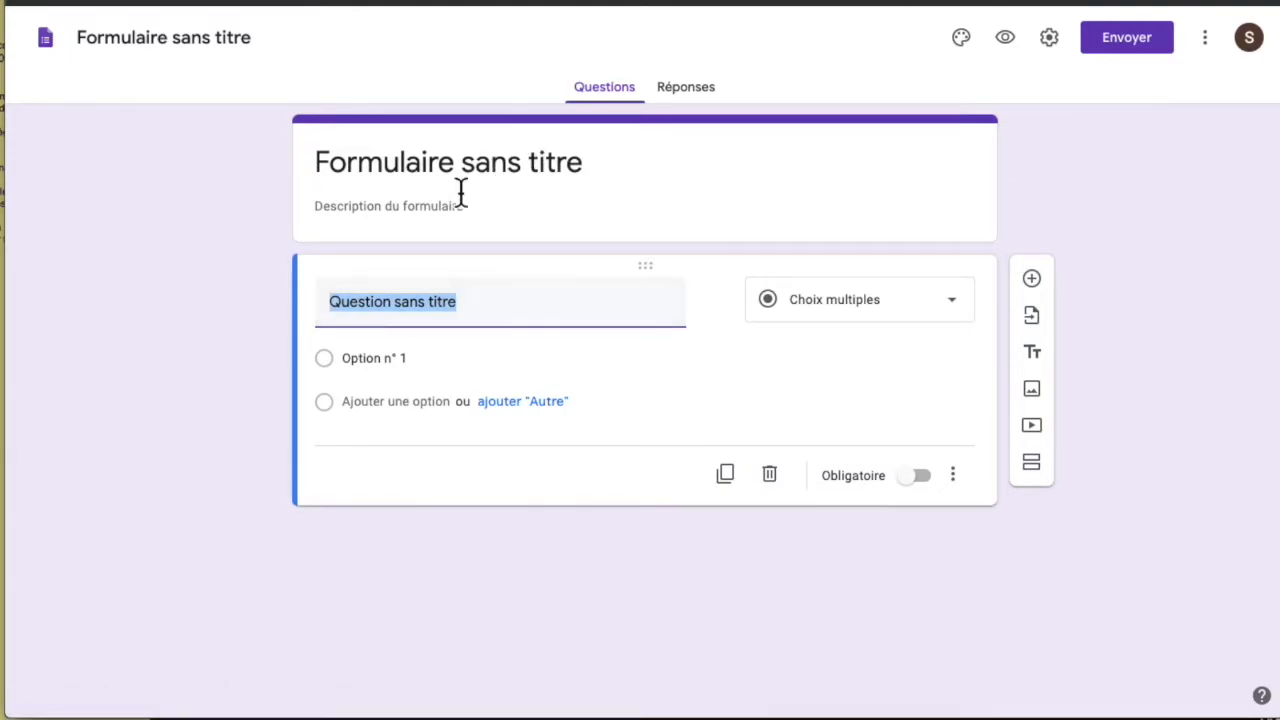
click(184, 51)
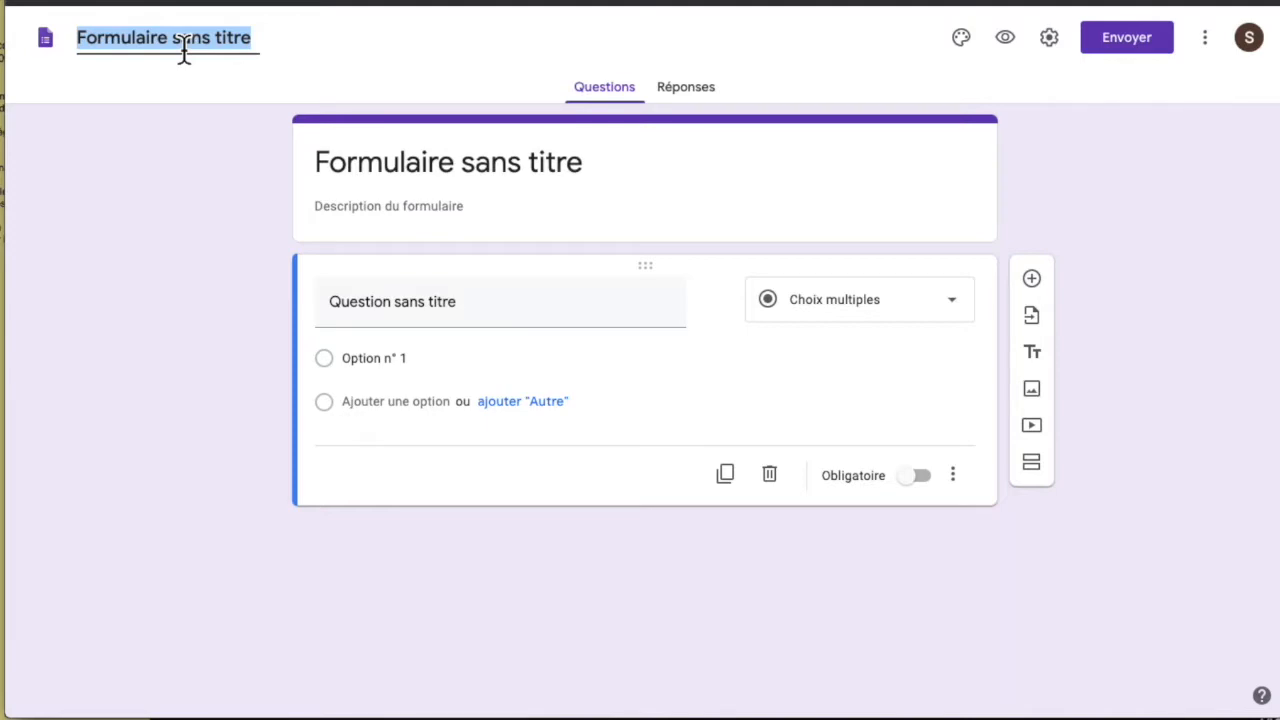
text(forulaire)
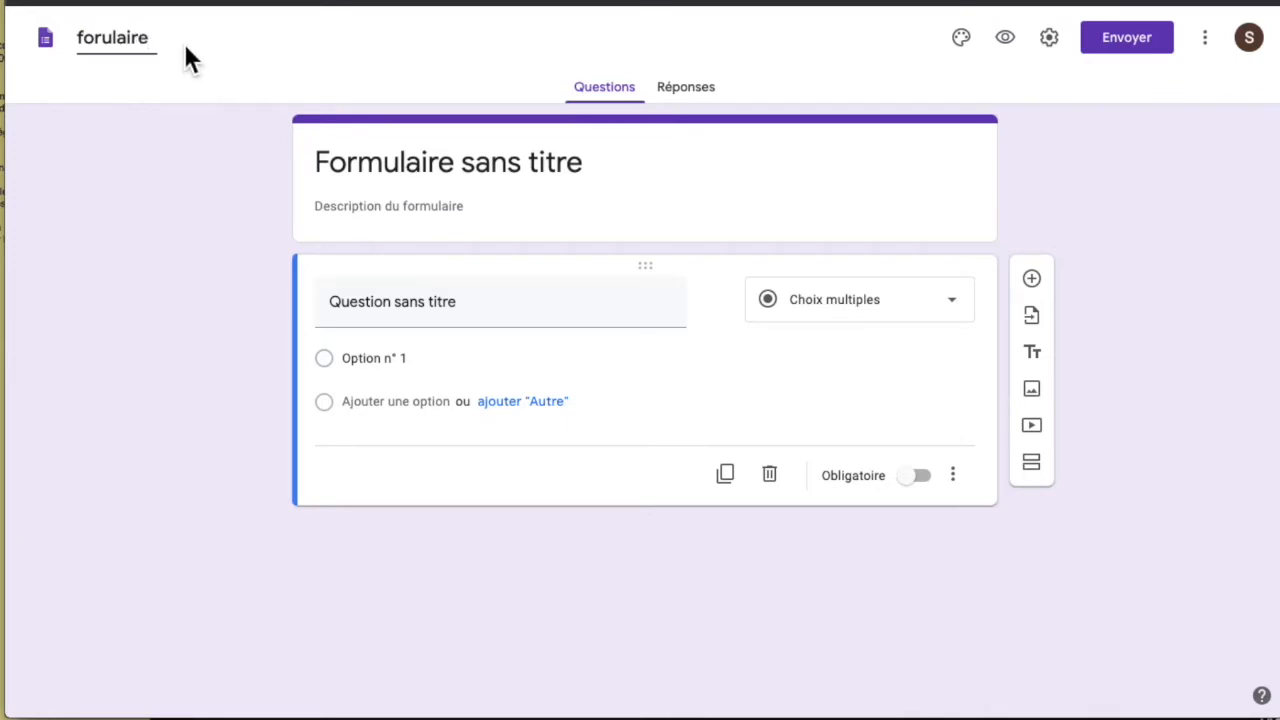
click(105, 42)
text(m)
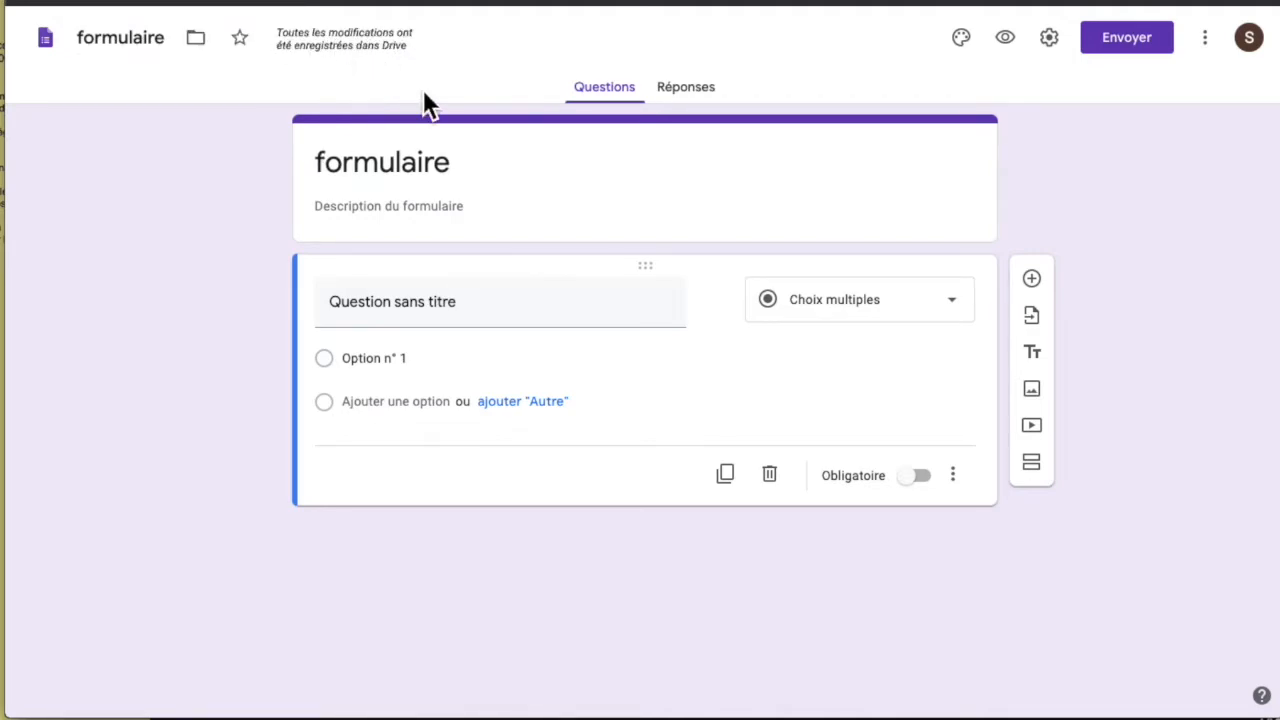
Look through the Drive folders the form could be moved to, leaving it where it is
click(198, 40)
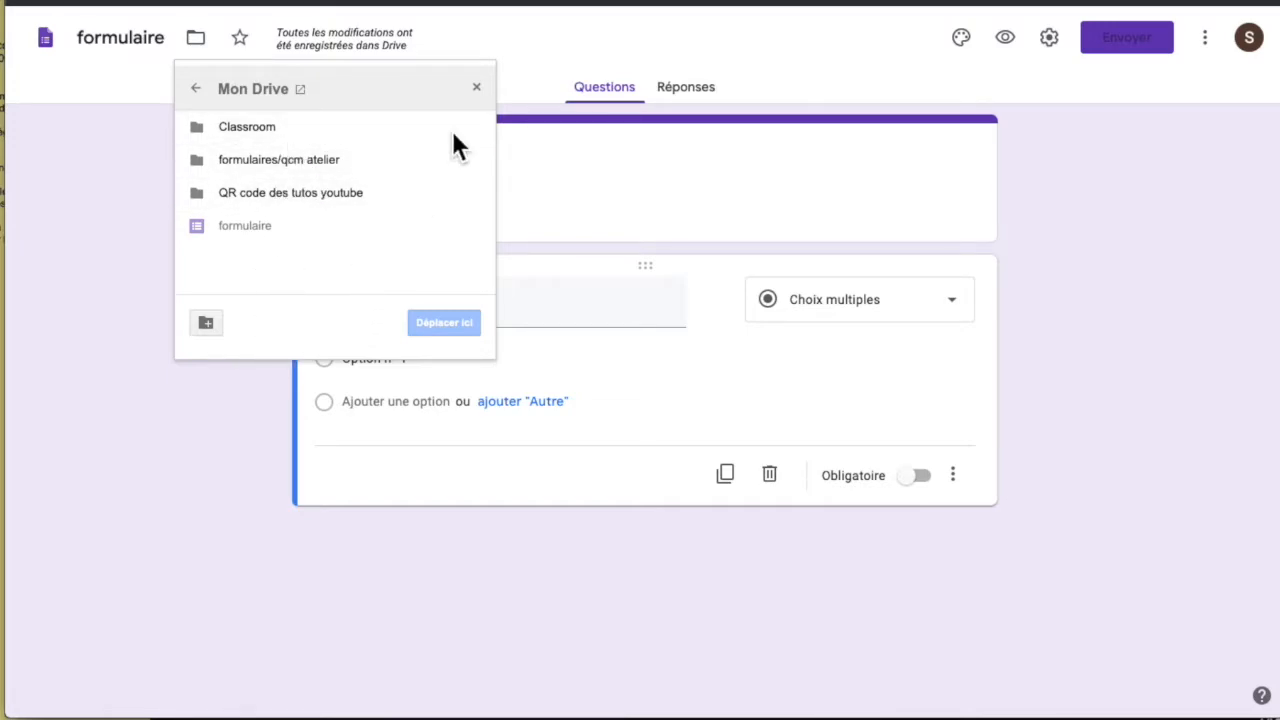
click(477, 87)
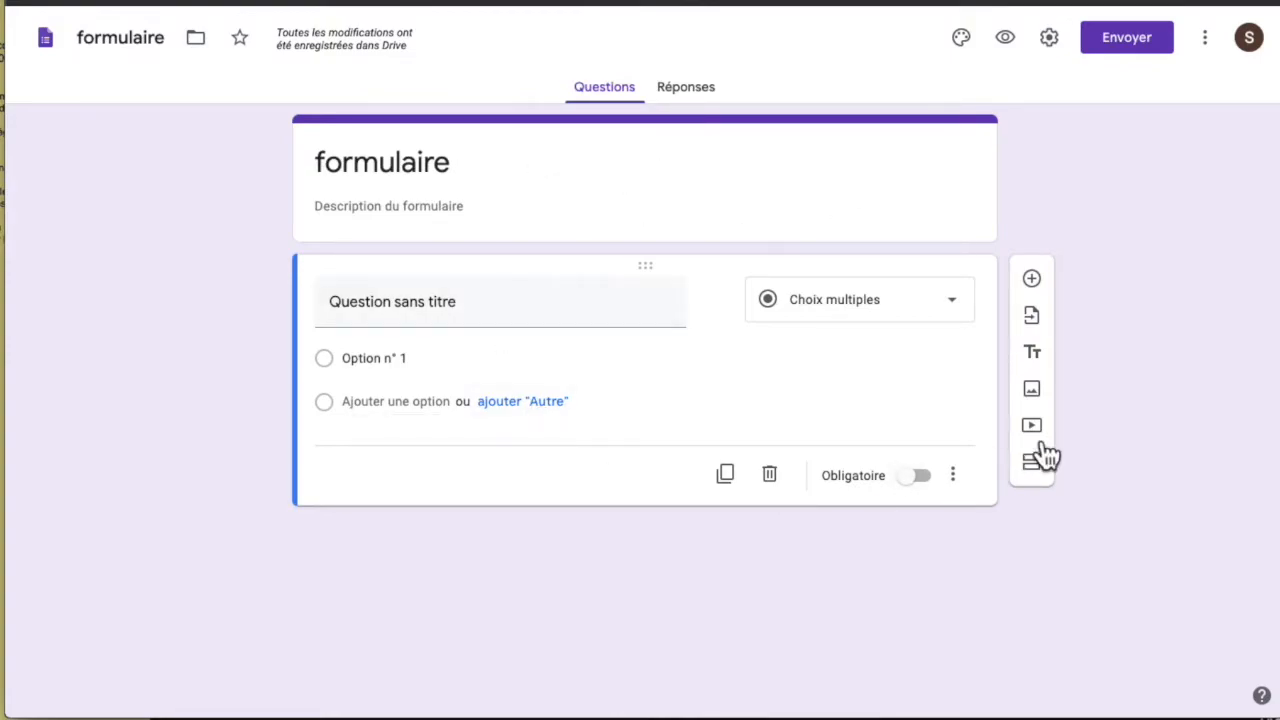
Add a second section to the form and check the navigation choices after section 1, keeping "Passer à la section suivante"
click(1031, 462)
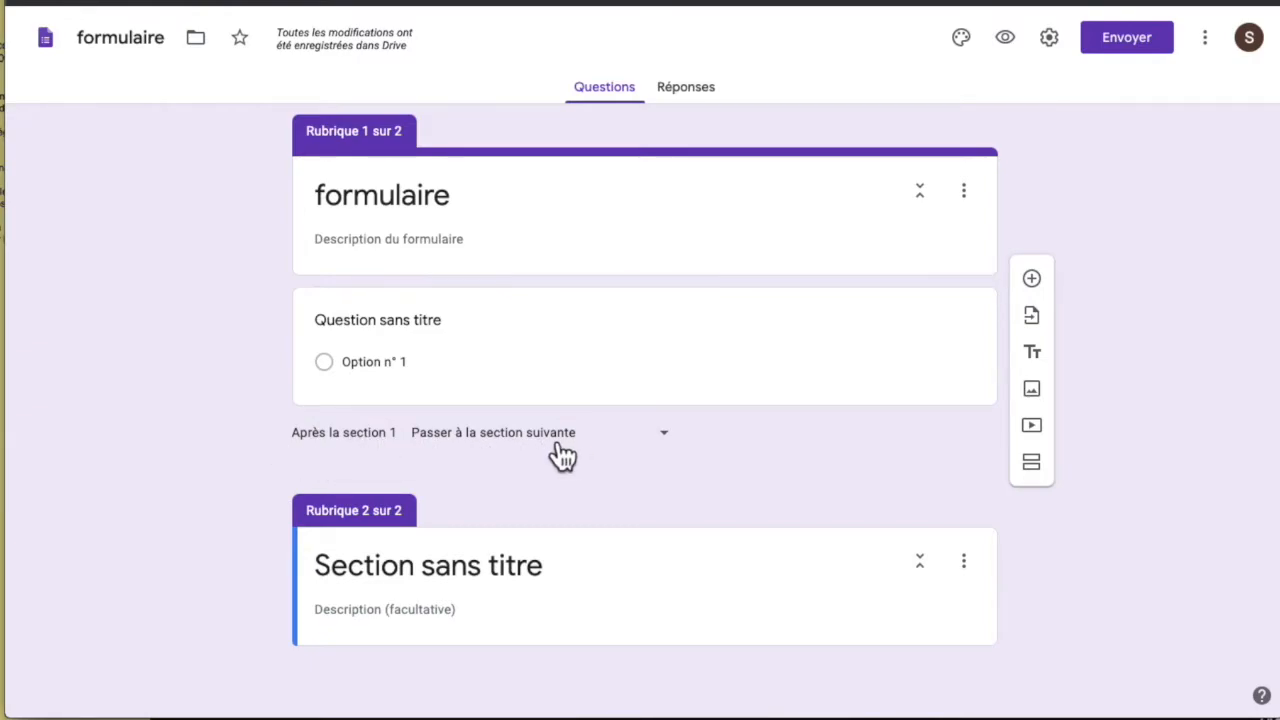
click(672, 452)
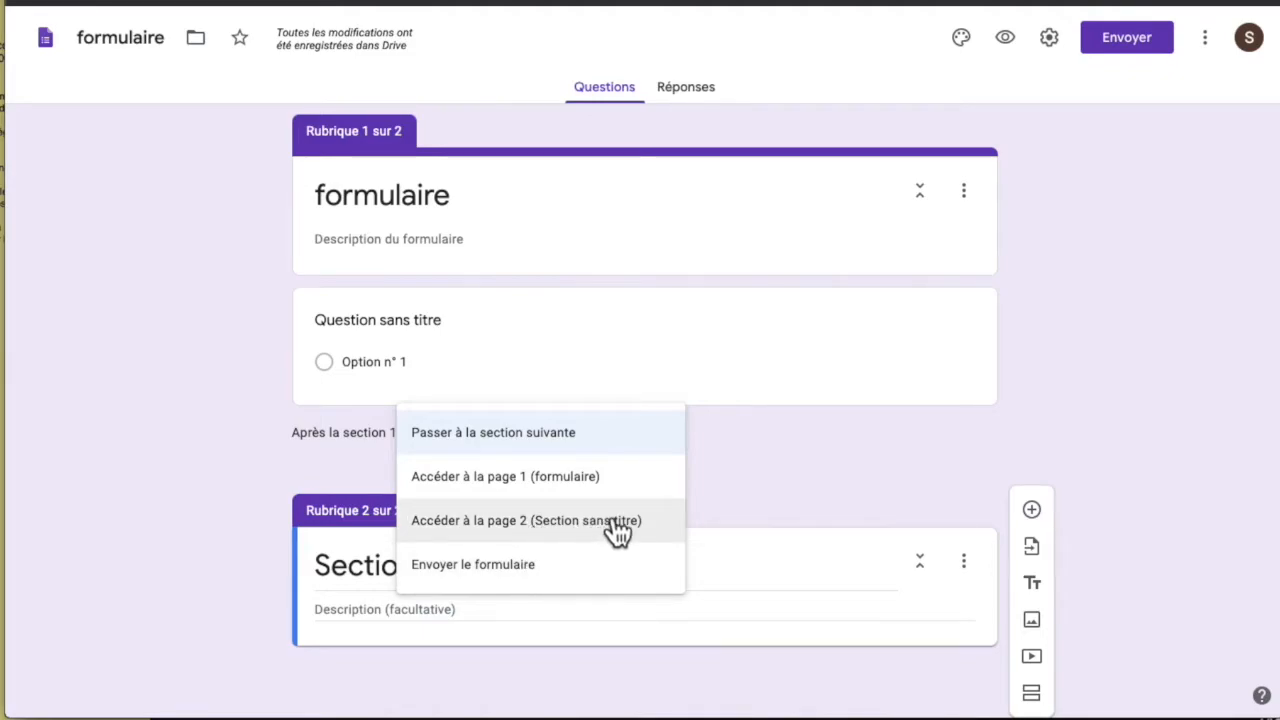
click(797, 474)
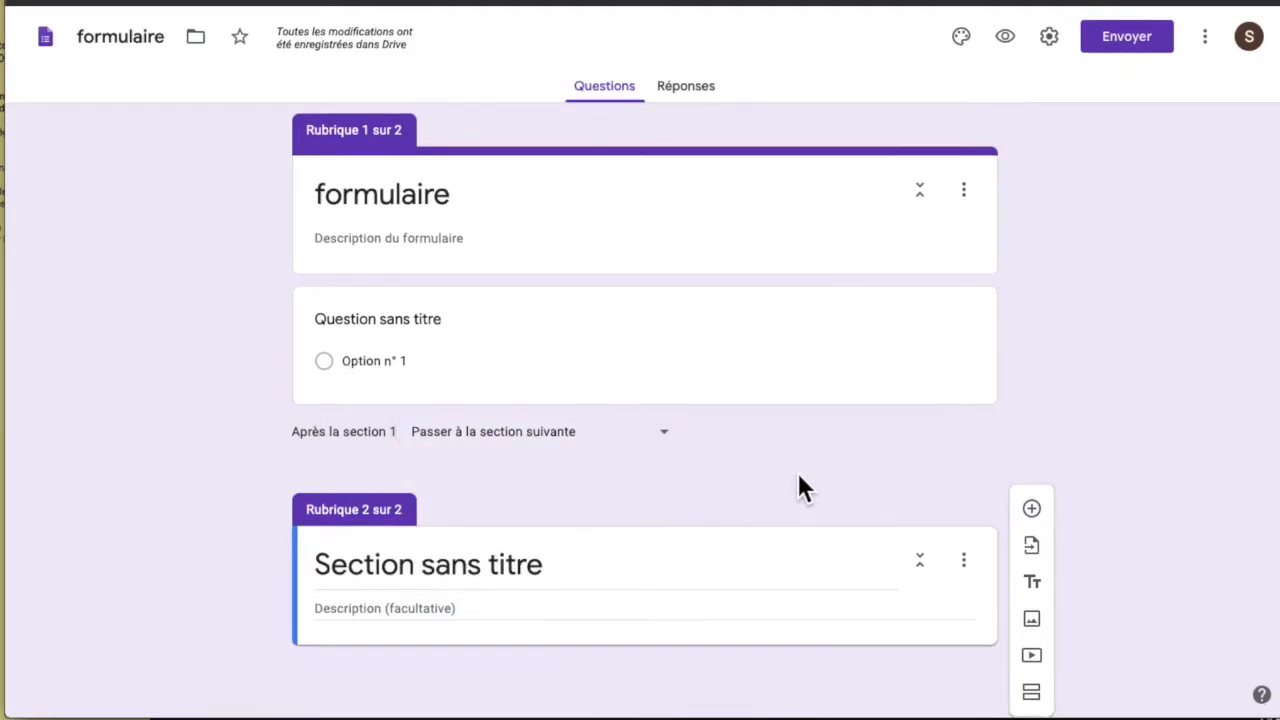
Review the question types available for the first question, keeping "Choix multiples"
click(754, 314)
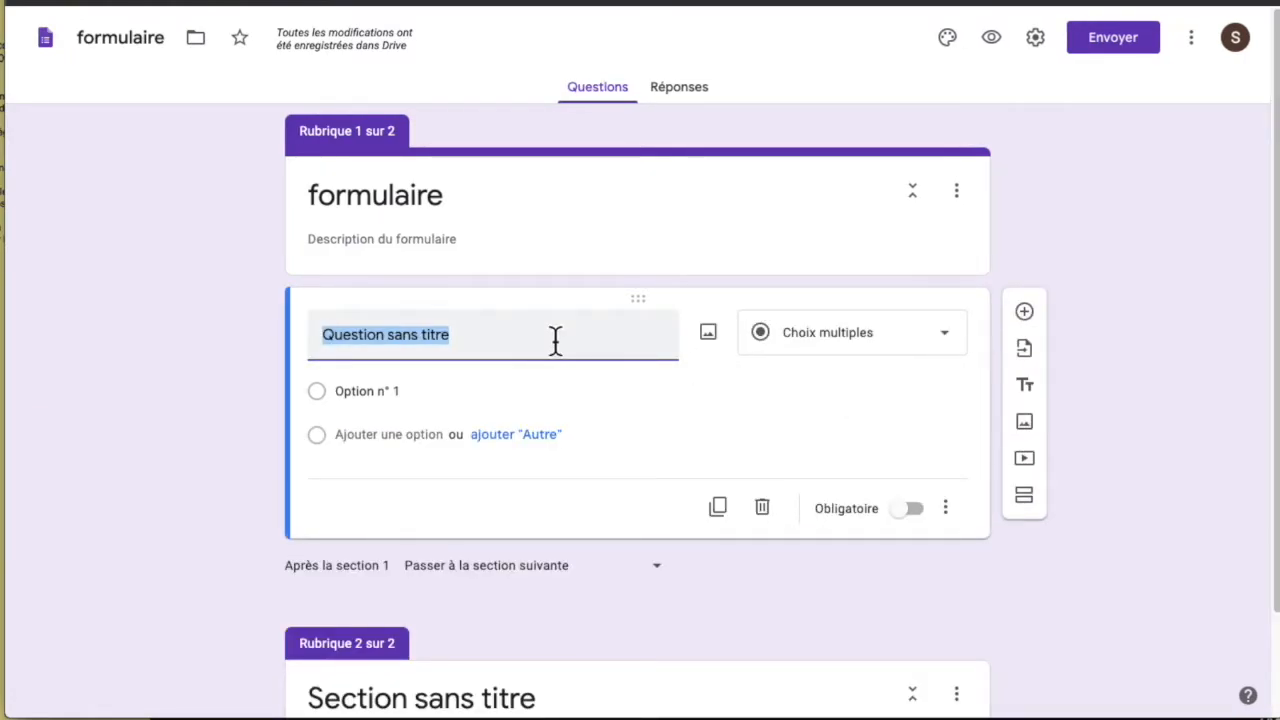
click(963, 352)
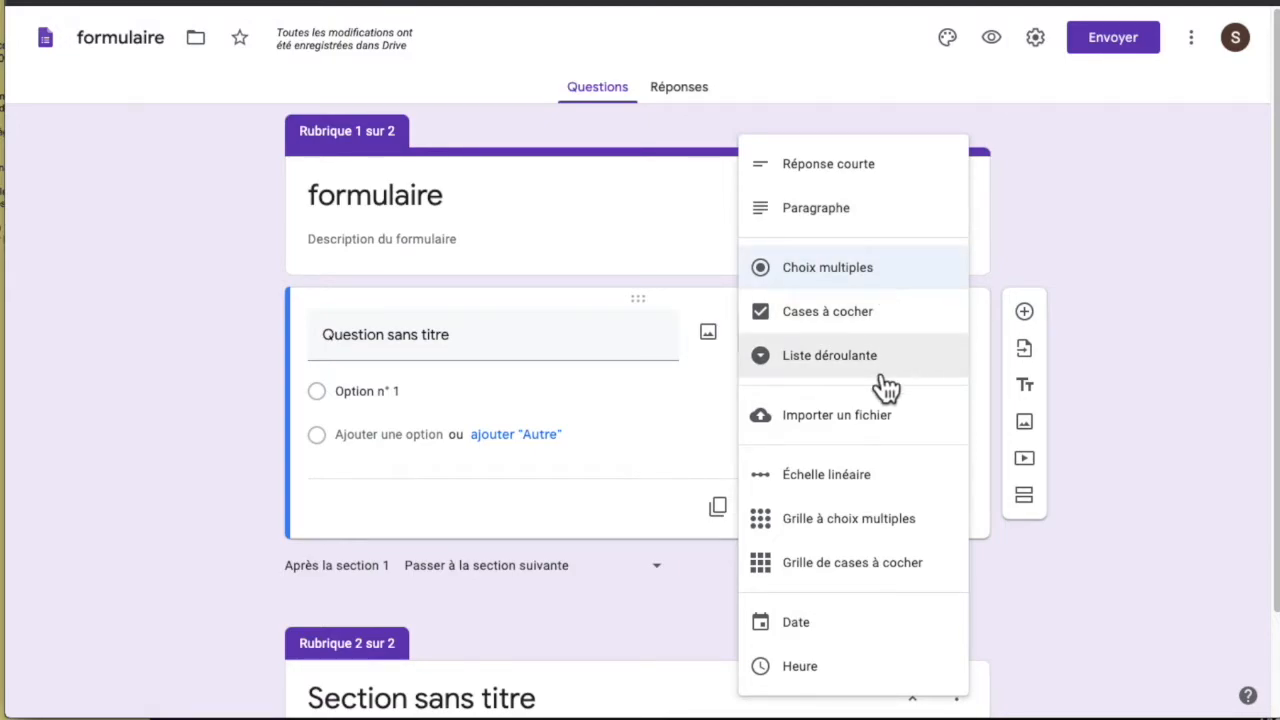
click(646, 510)
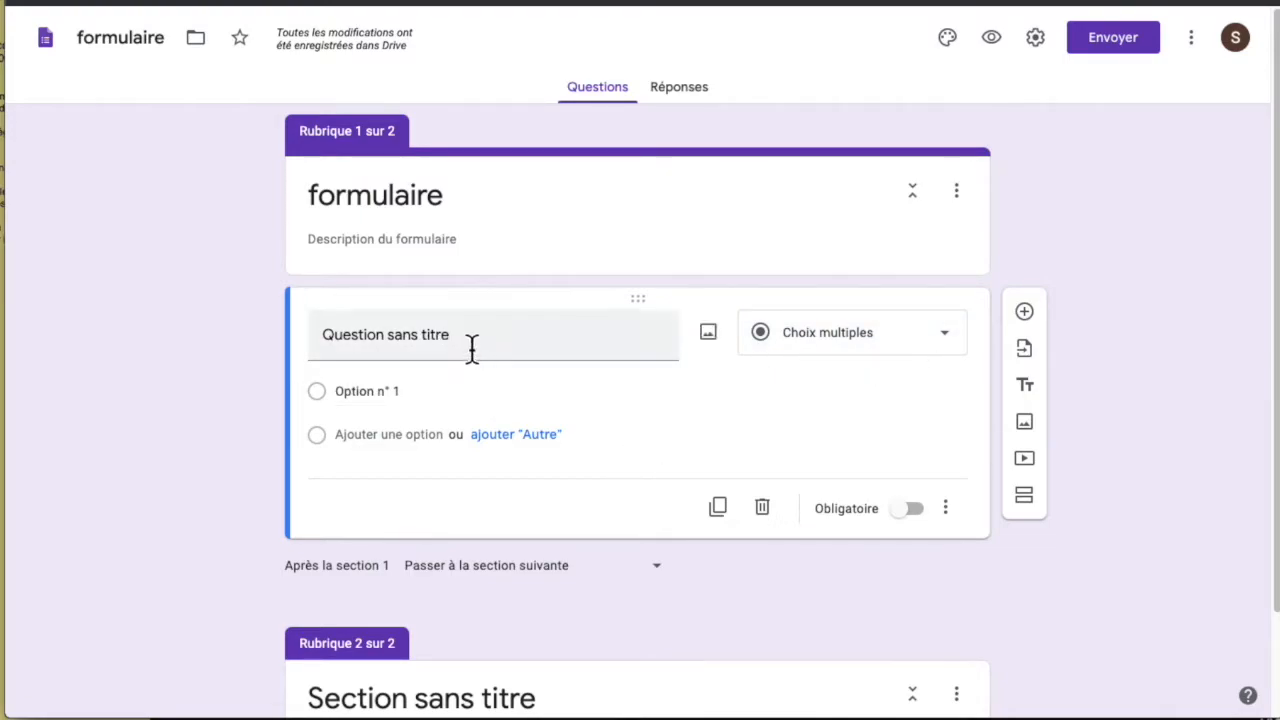
Give the multiple-choice question the options "oui" and "Non" and the title "ca va ?"
click(380, 394)
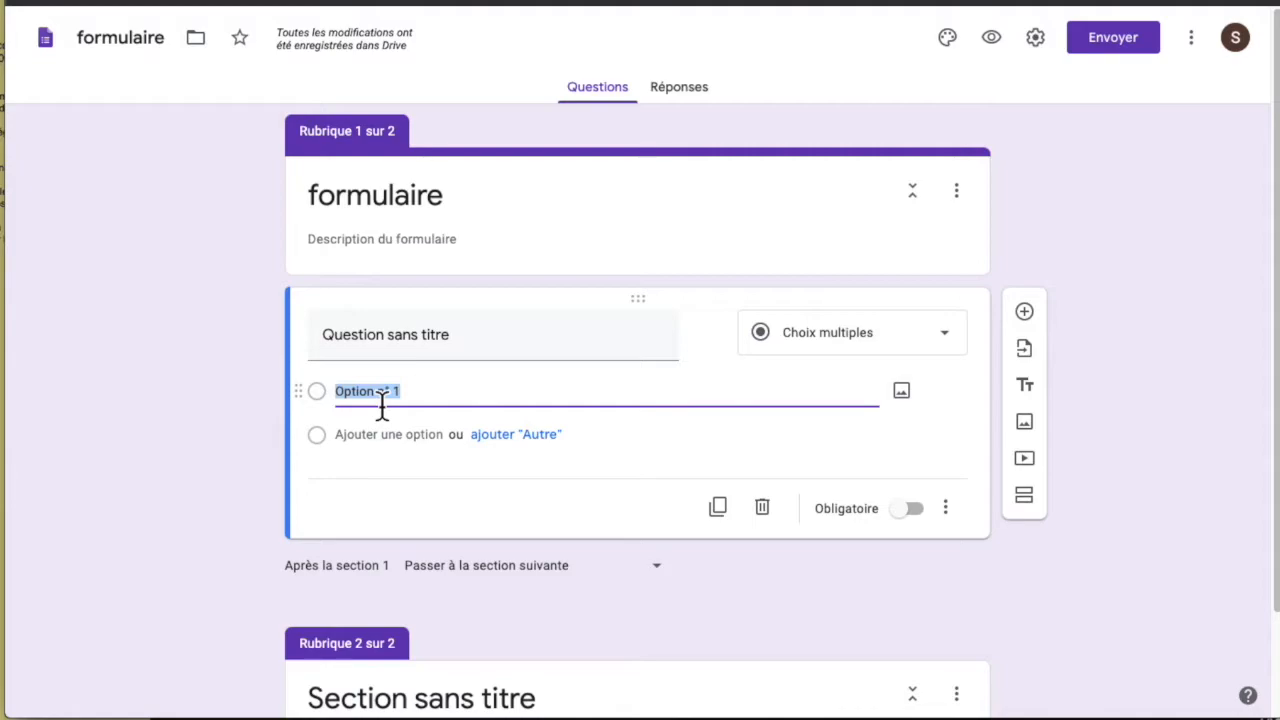
text(oui)
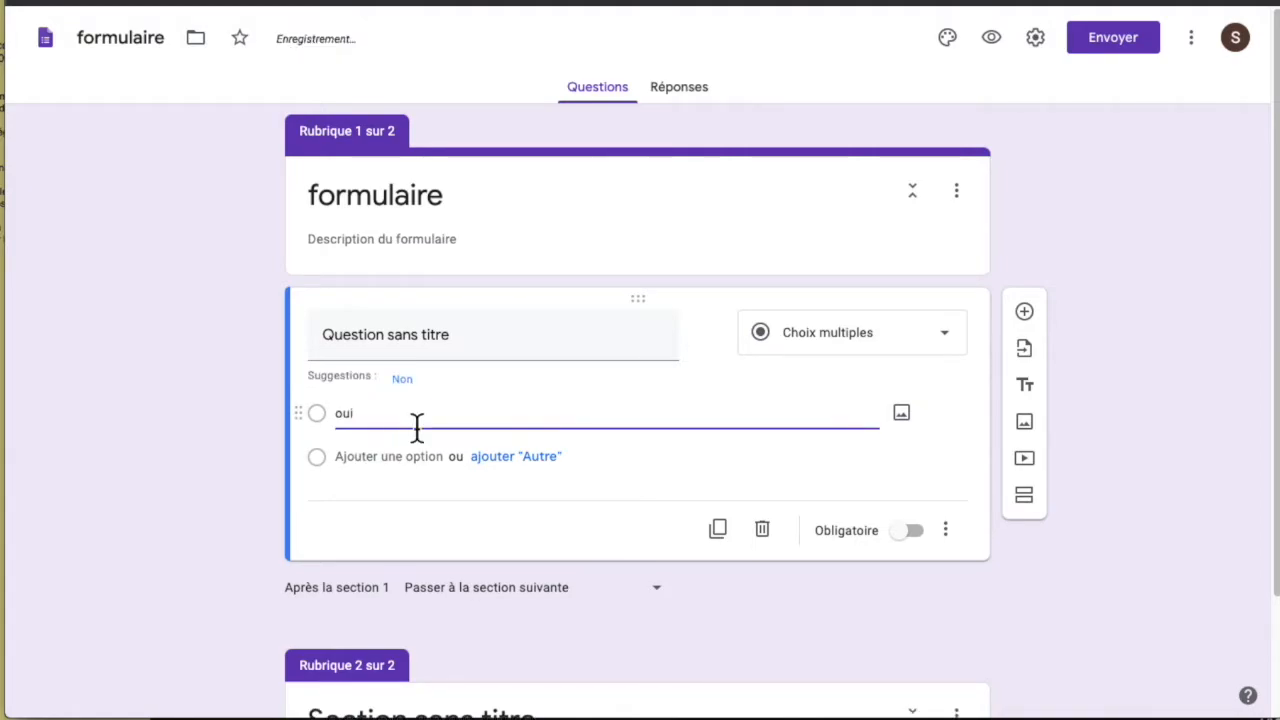
click(422, 458)
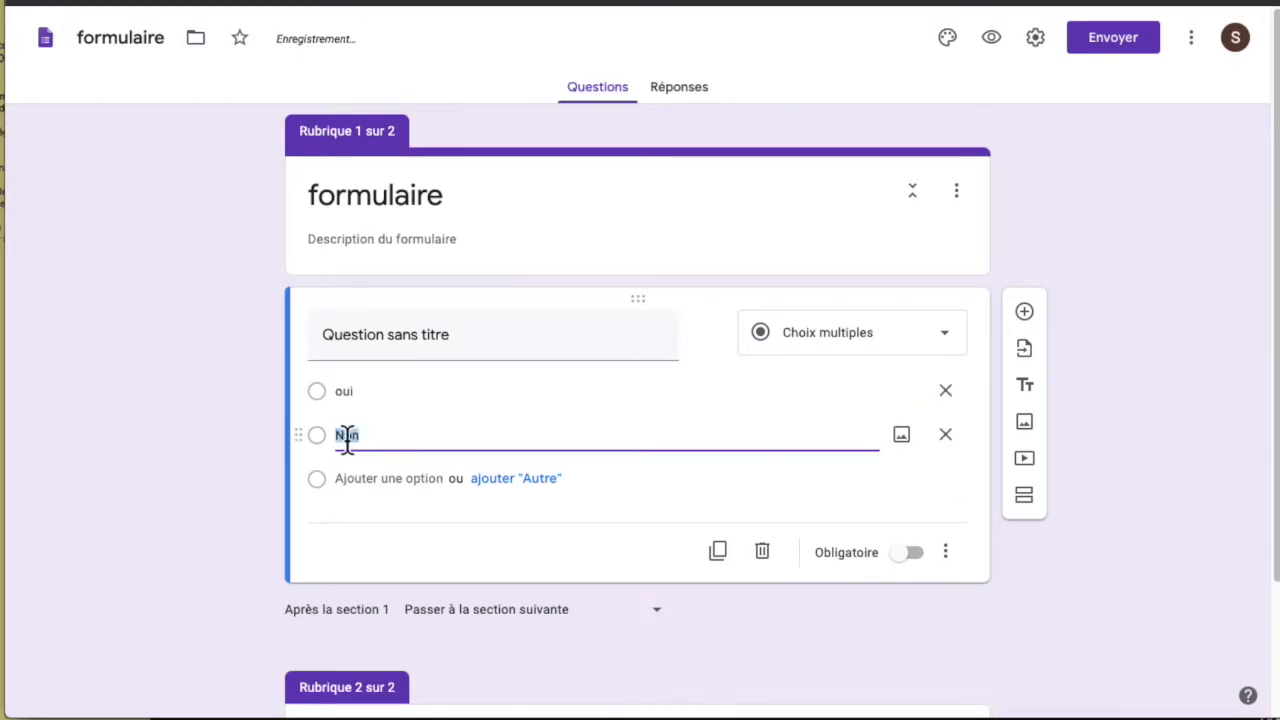
click(511, 352)
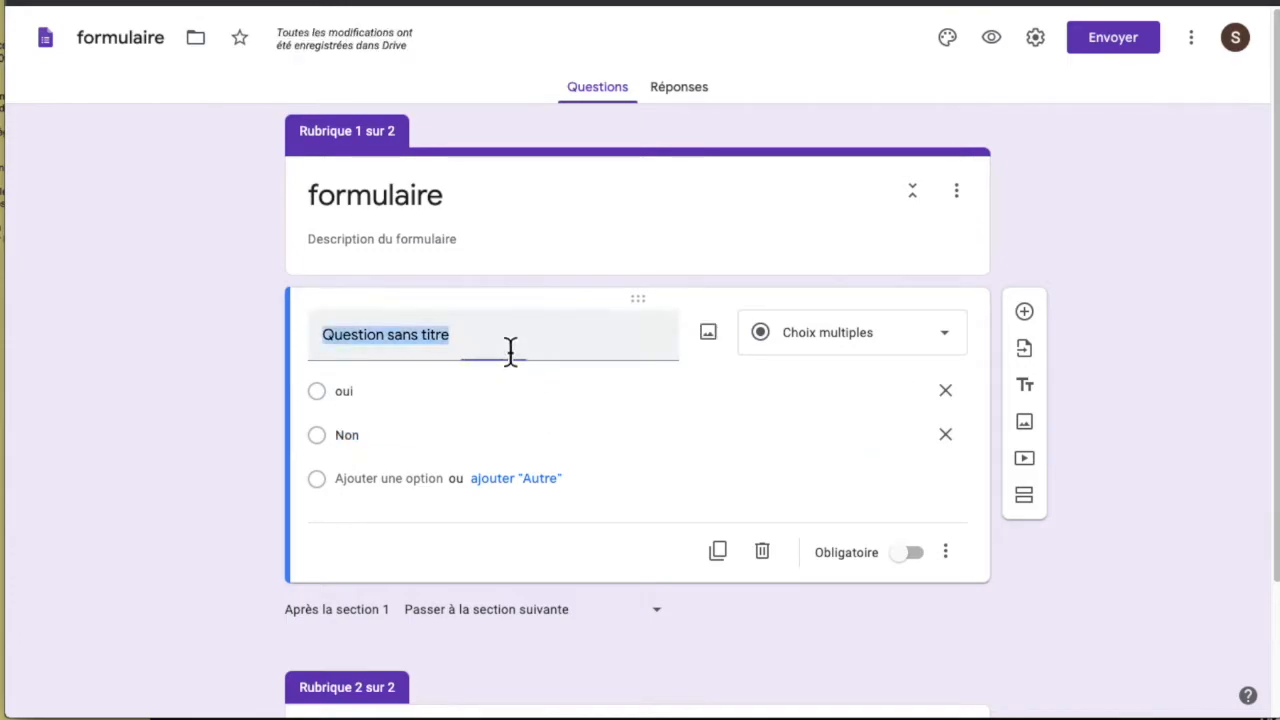
text(c)
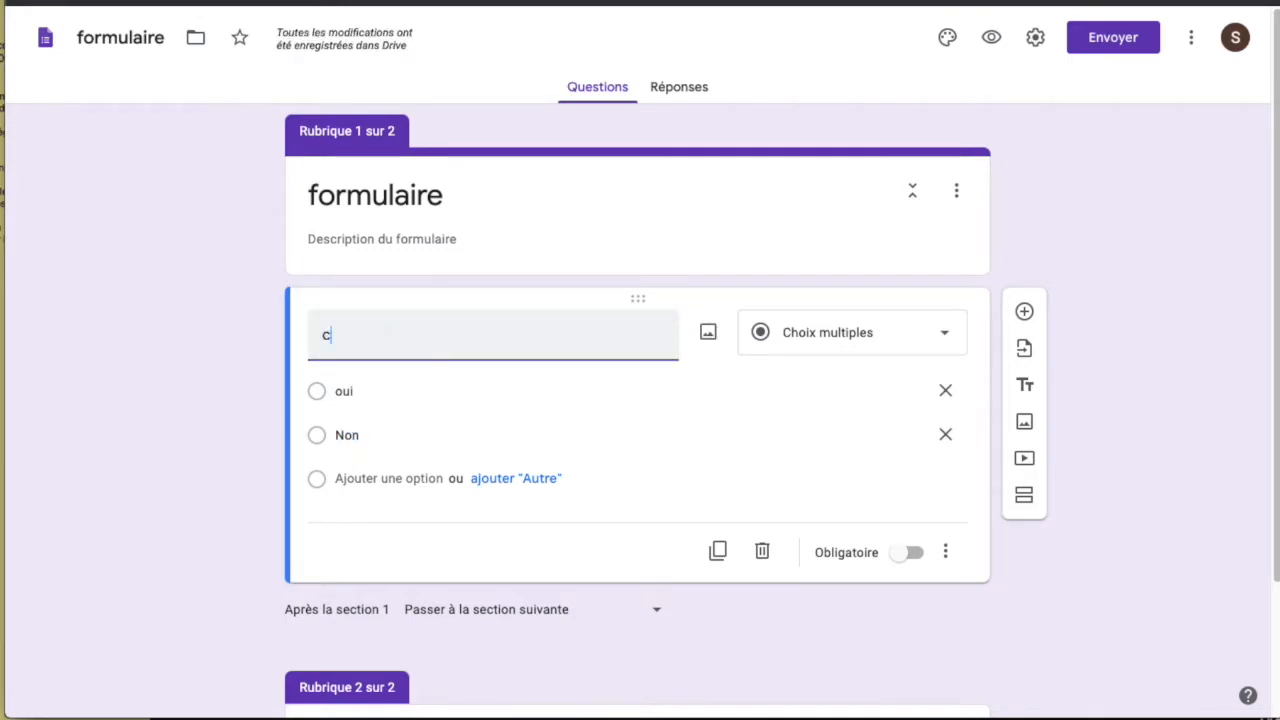
text(a va ?)
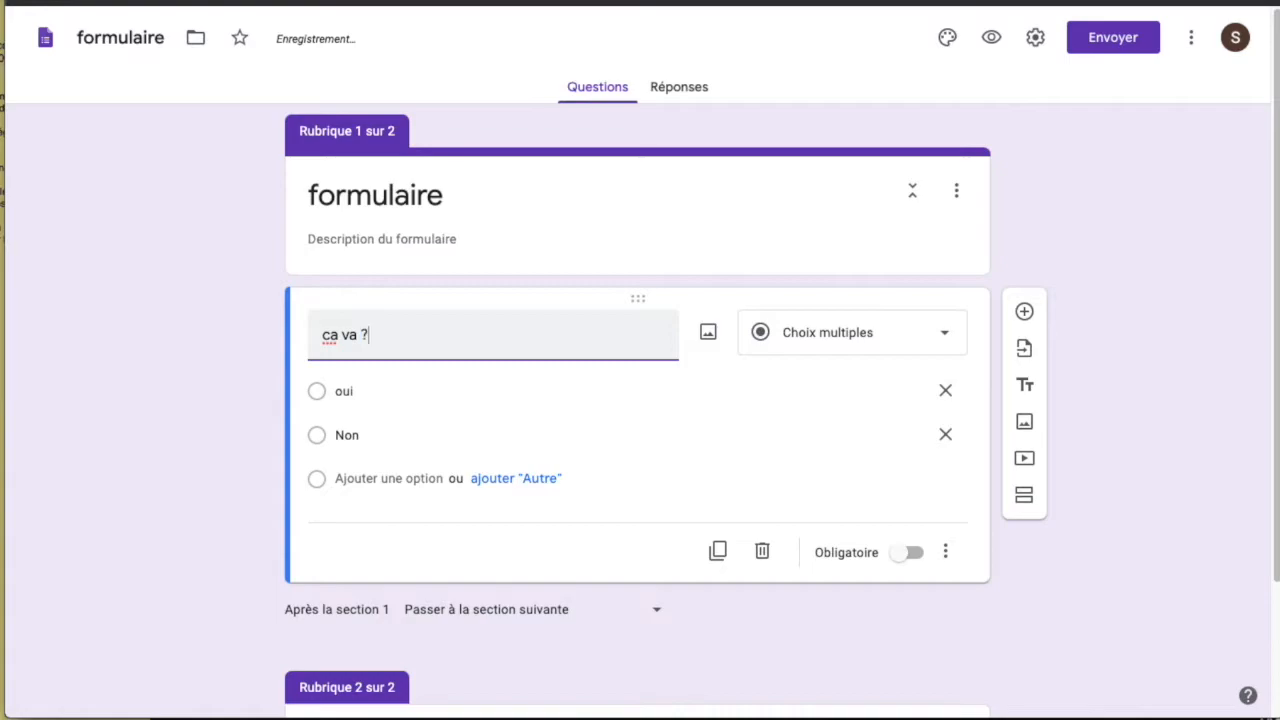
click(707, 455)
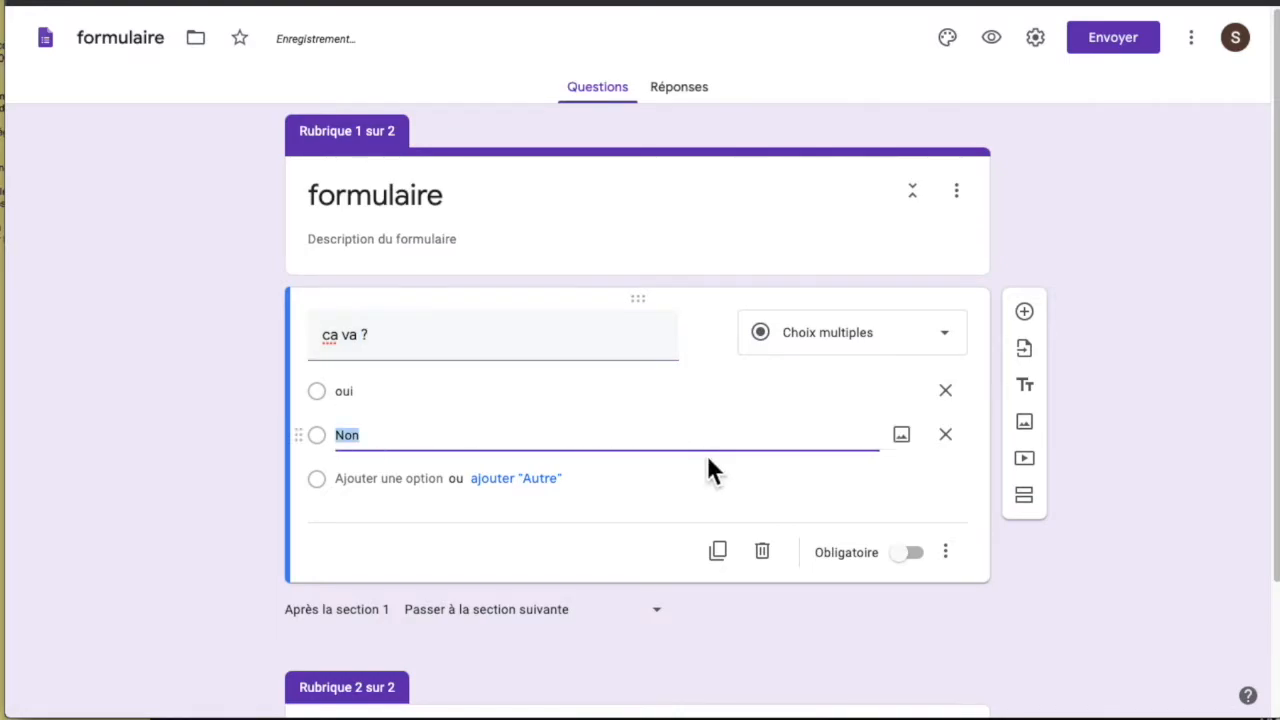
Make the "ca va ?" question mandatory and check its additional options without choosing any
click(913, 558)
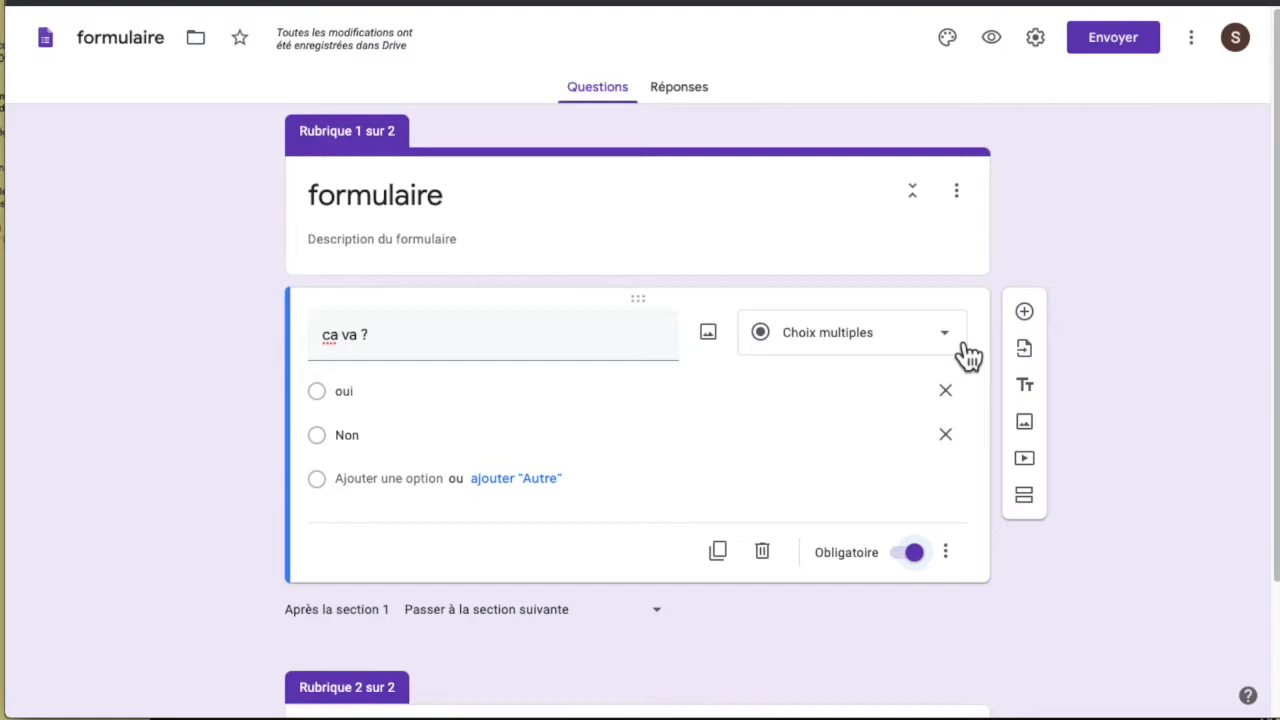
click(958, 558)
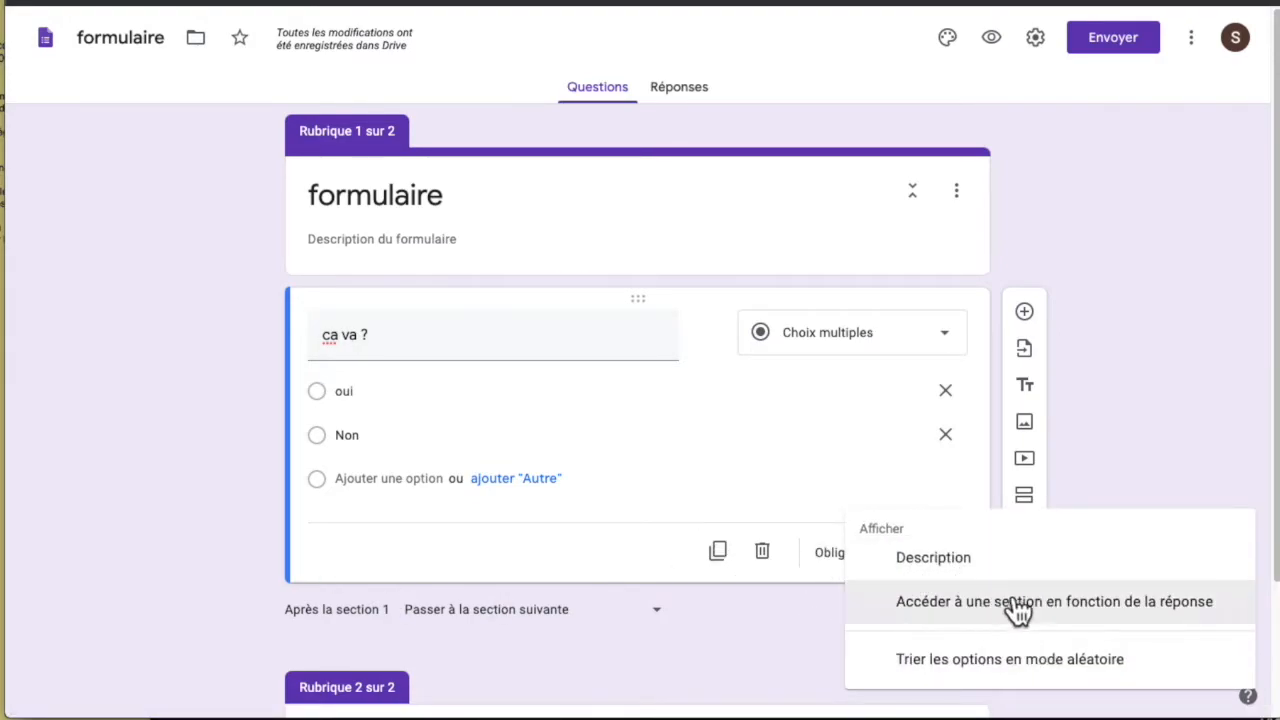
click(890, 495)
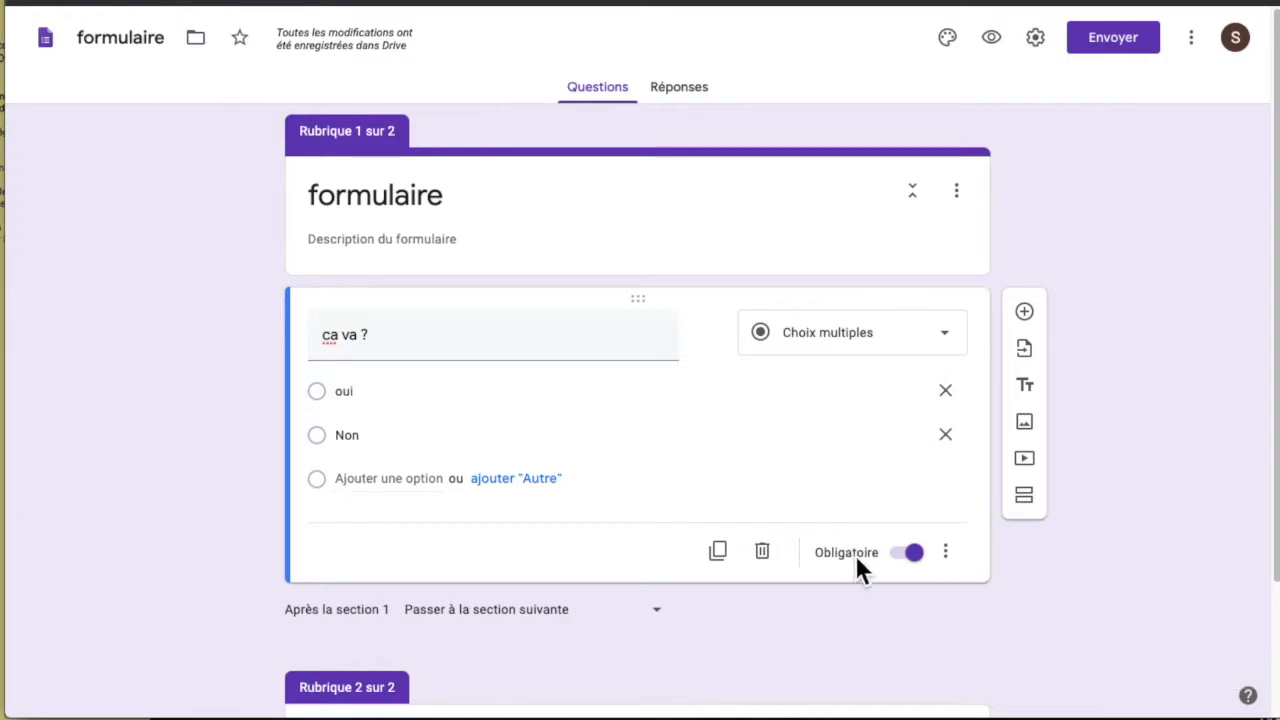
Duplicate the "ca va ?" question and delete the copy
click(728, 560)
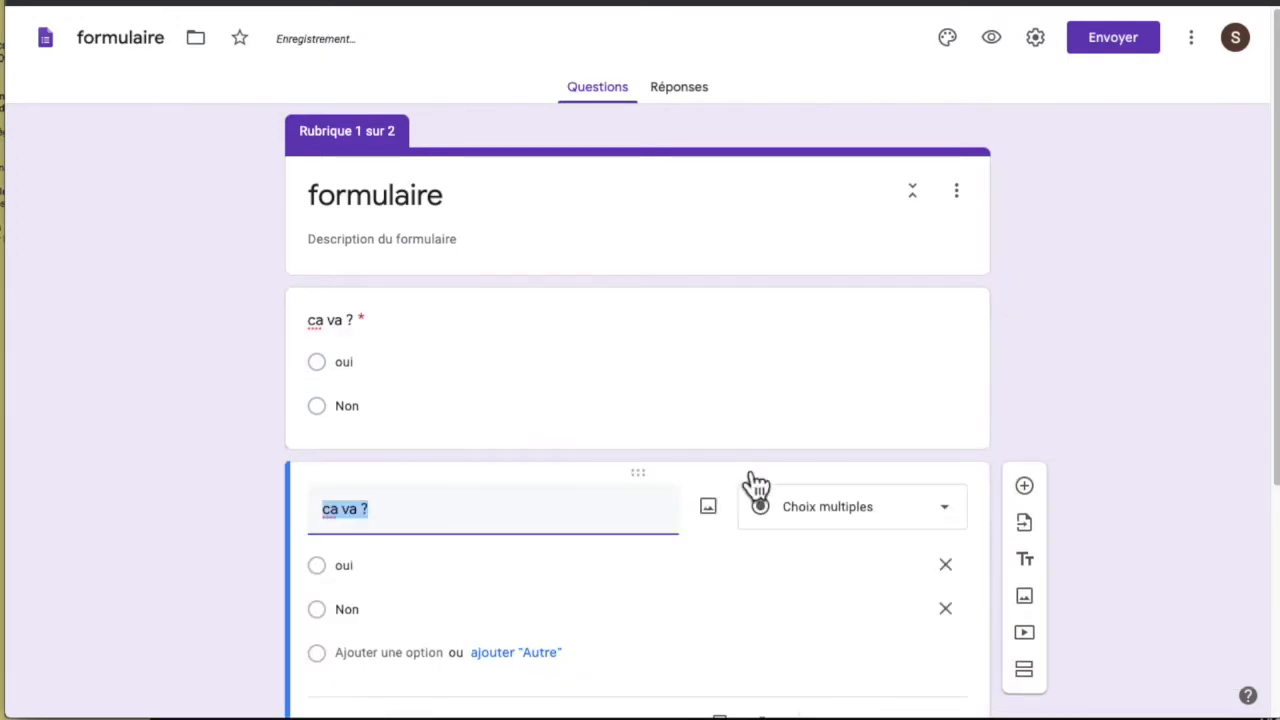
scroll(476, 652, down, 1)
scroll(474, 651, up, 1)
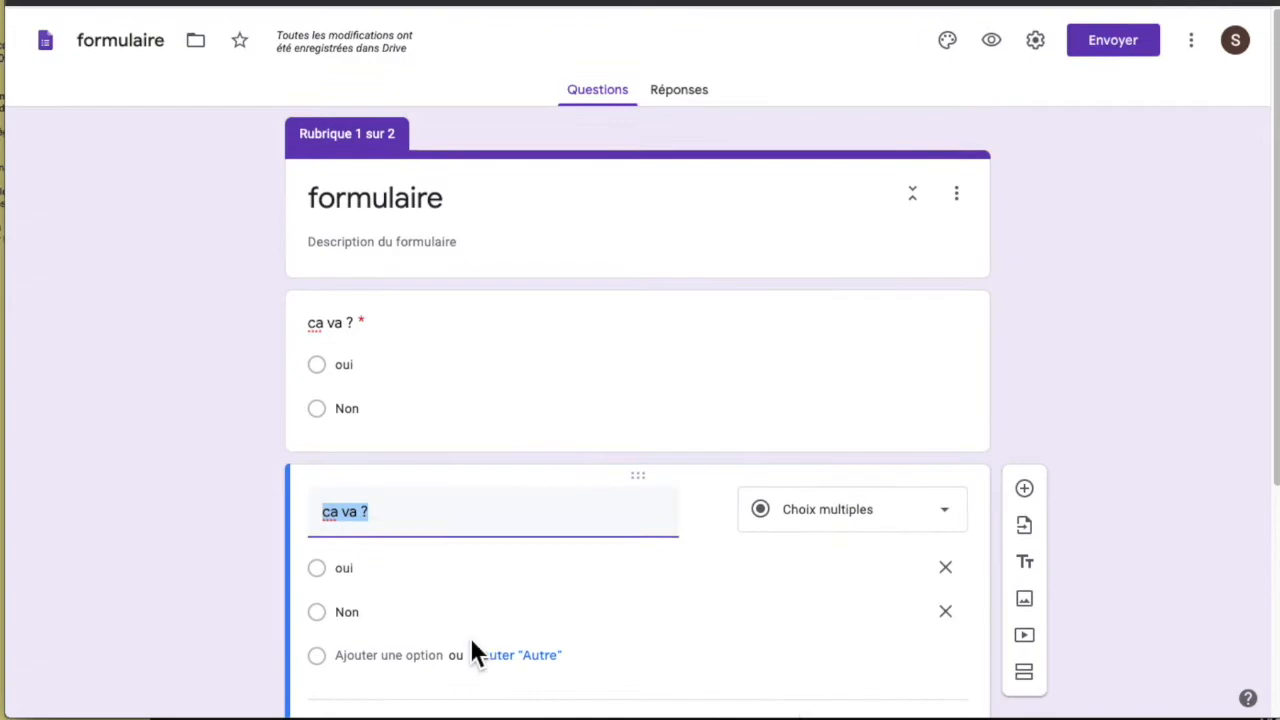
scroll(783, 571, down, 3)
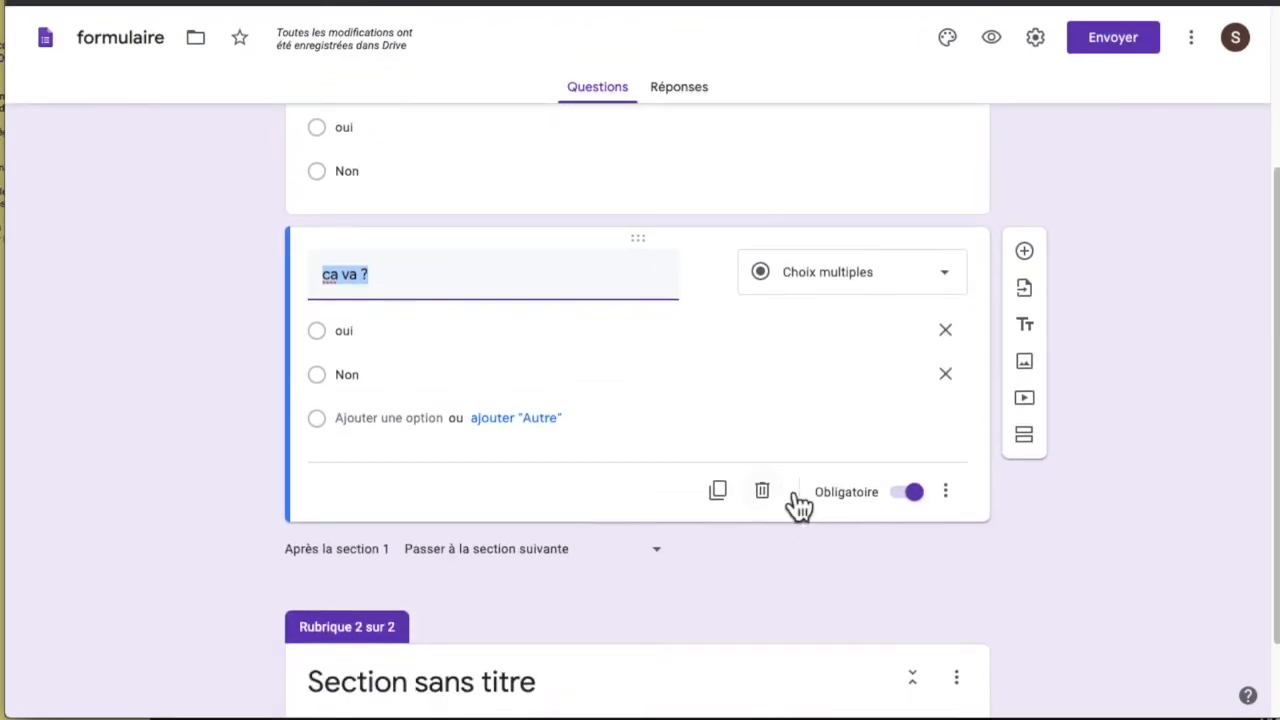
click(782, 503)
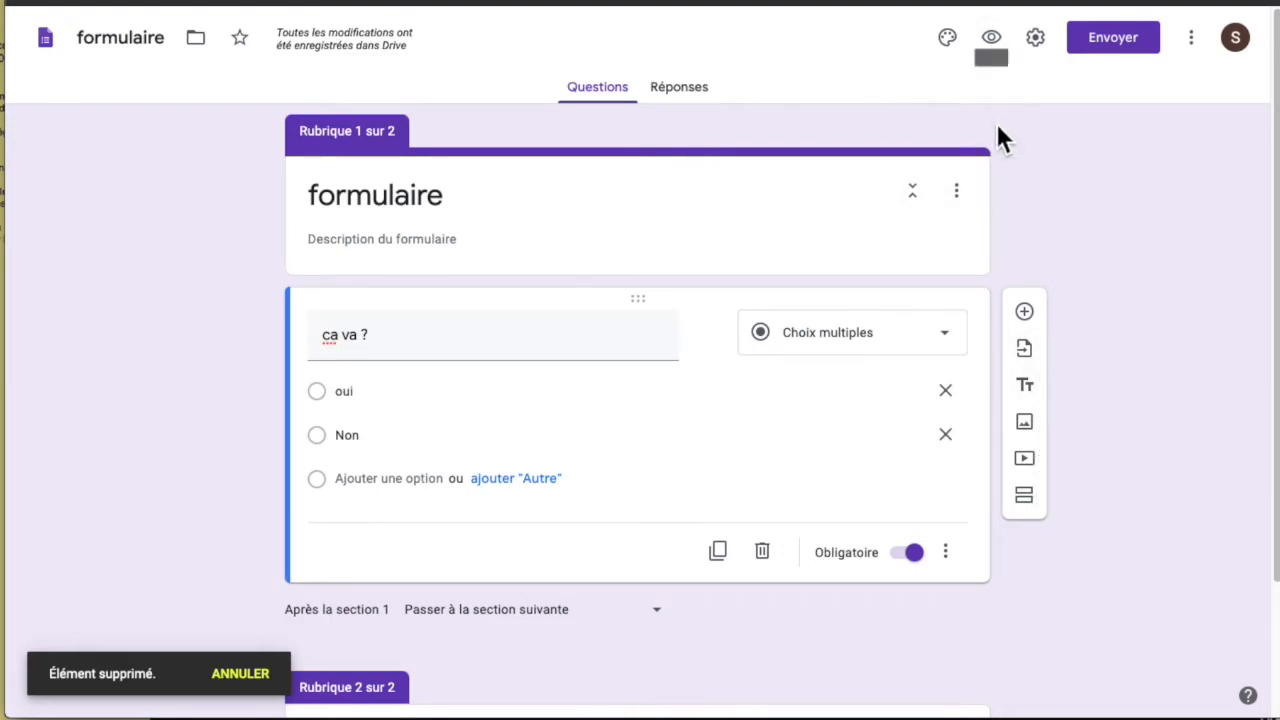
Enable the progress bar in the form's presentation settings, leaving the confirmation message empty
click(1036, 38)
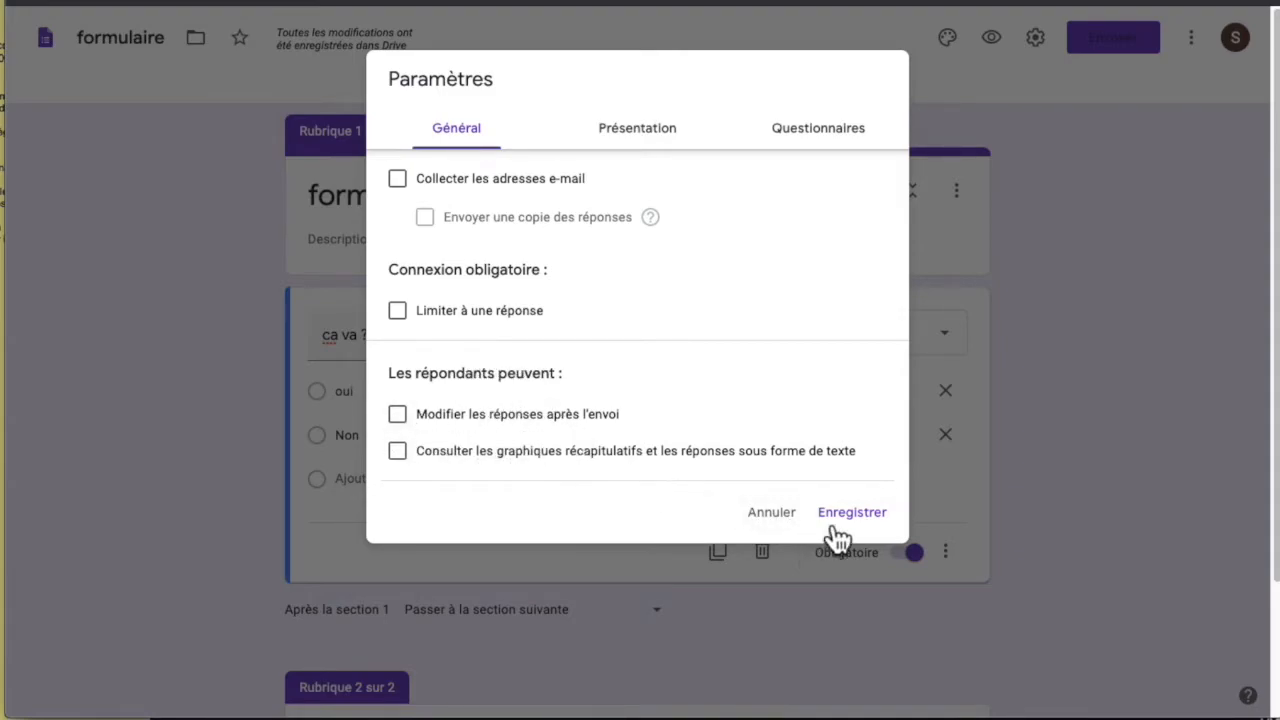
click(640, 135)
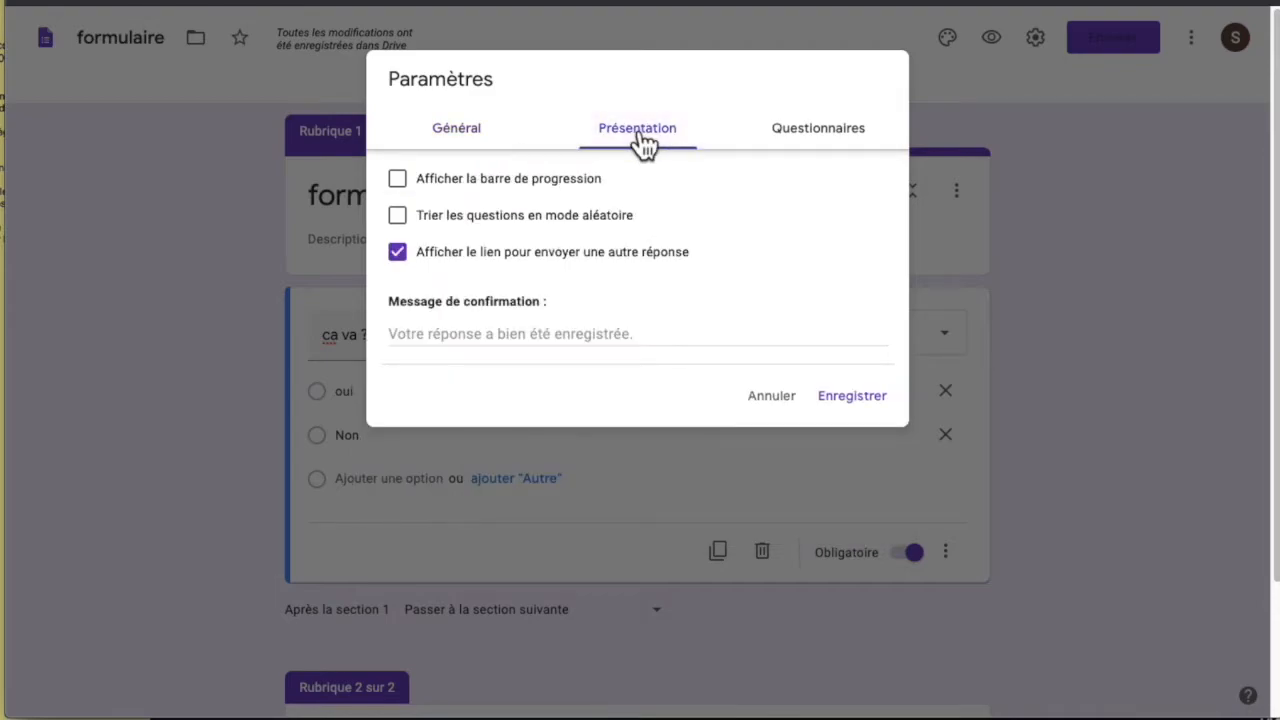
click(416, 192)
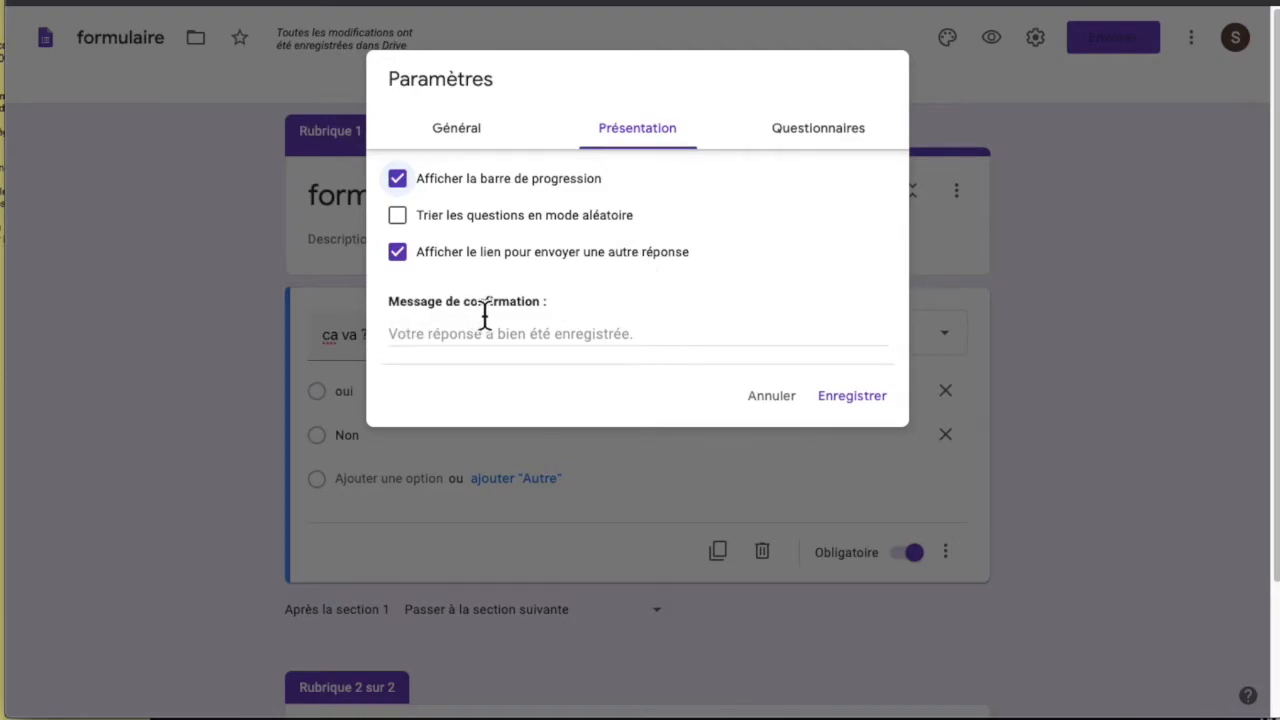
click(543, 338)
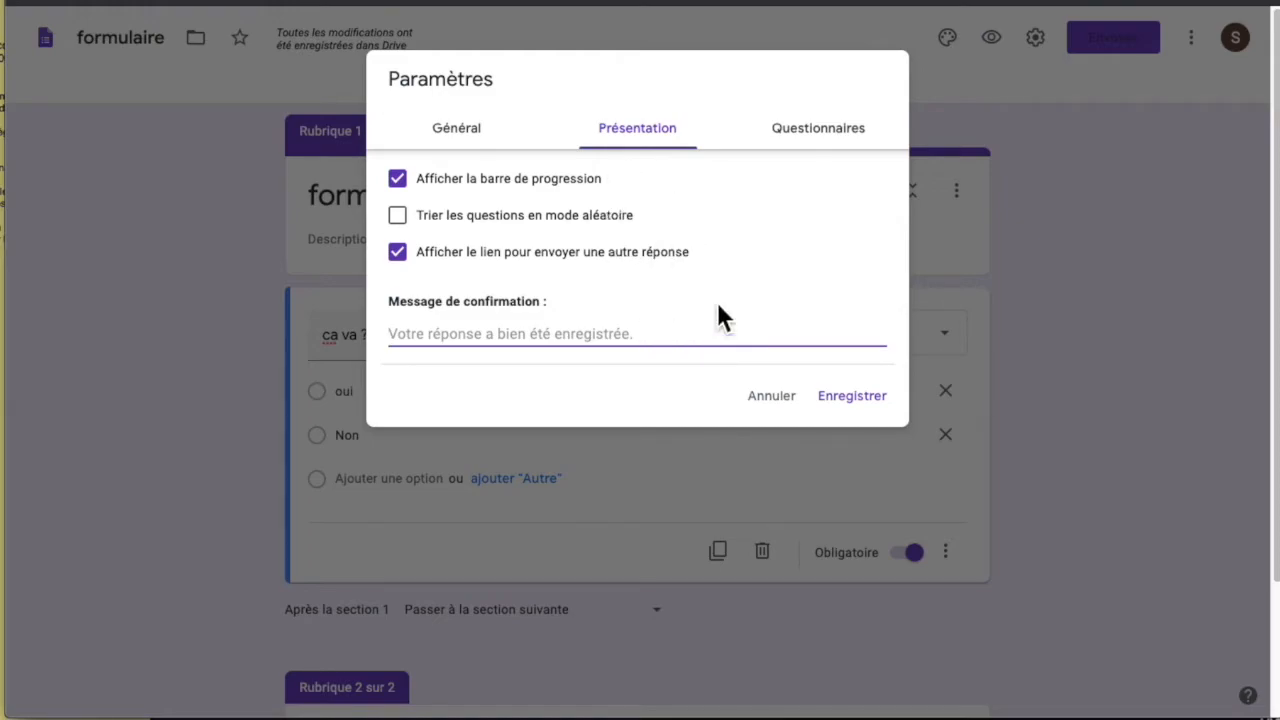
Convert the form into a quiz with grades released immediately after each submission, and save the settings
click(848, 140)
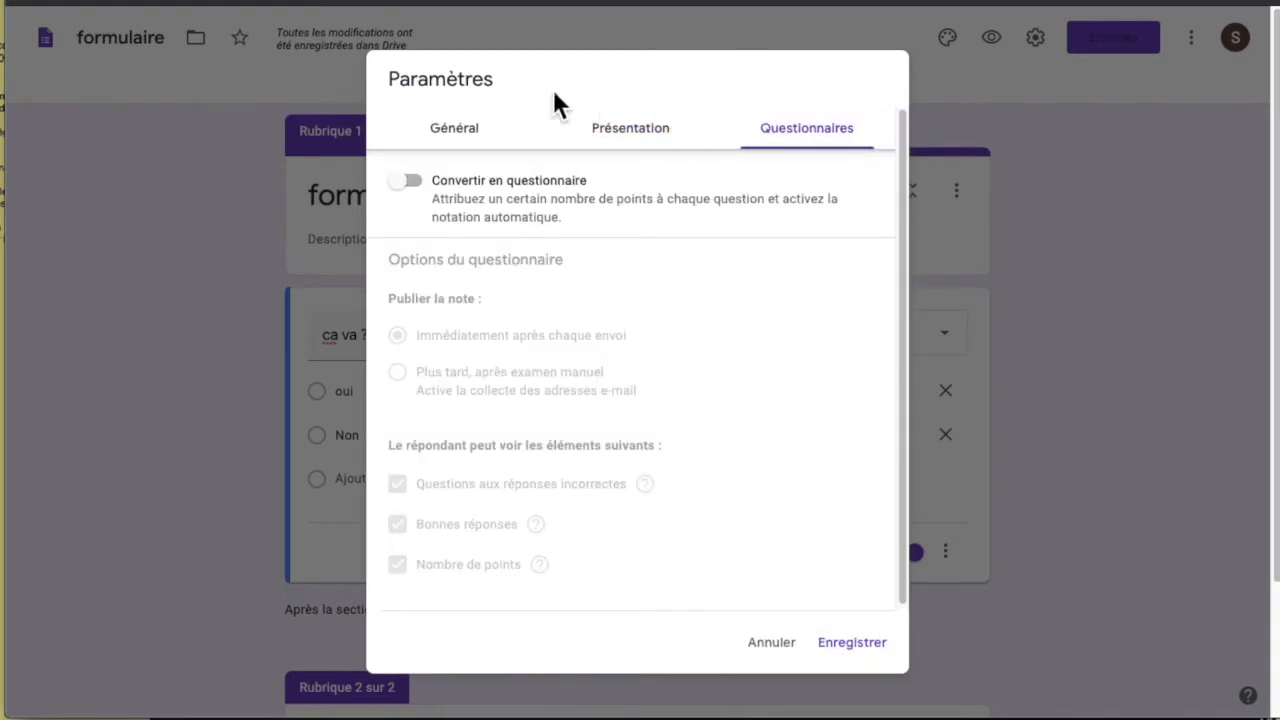
click(416, 188)
click(416, 188)
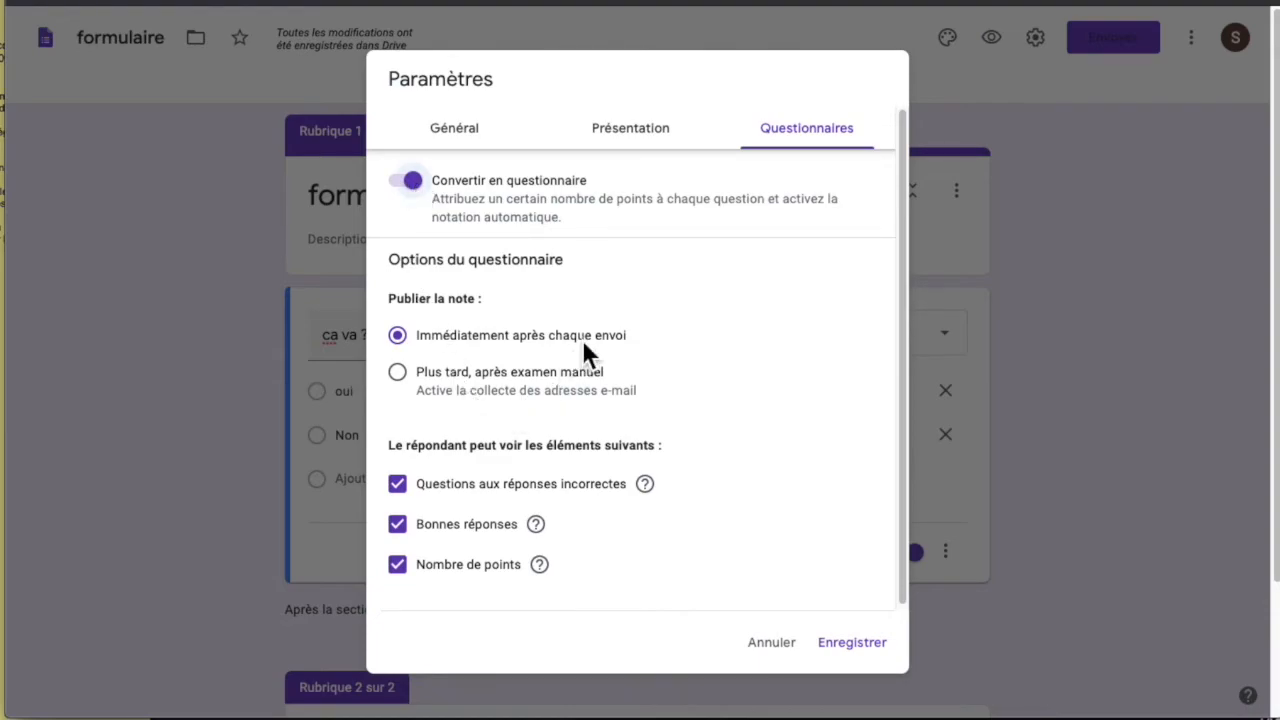
scroll(707, 383, down, 1)
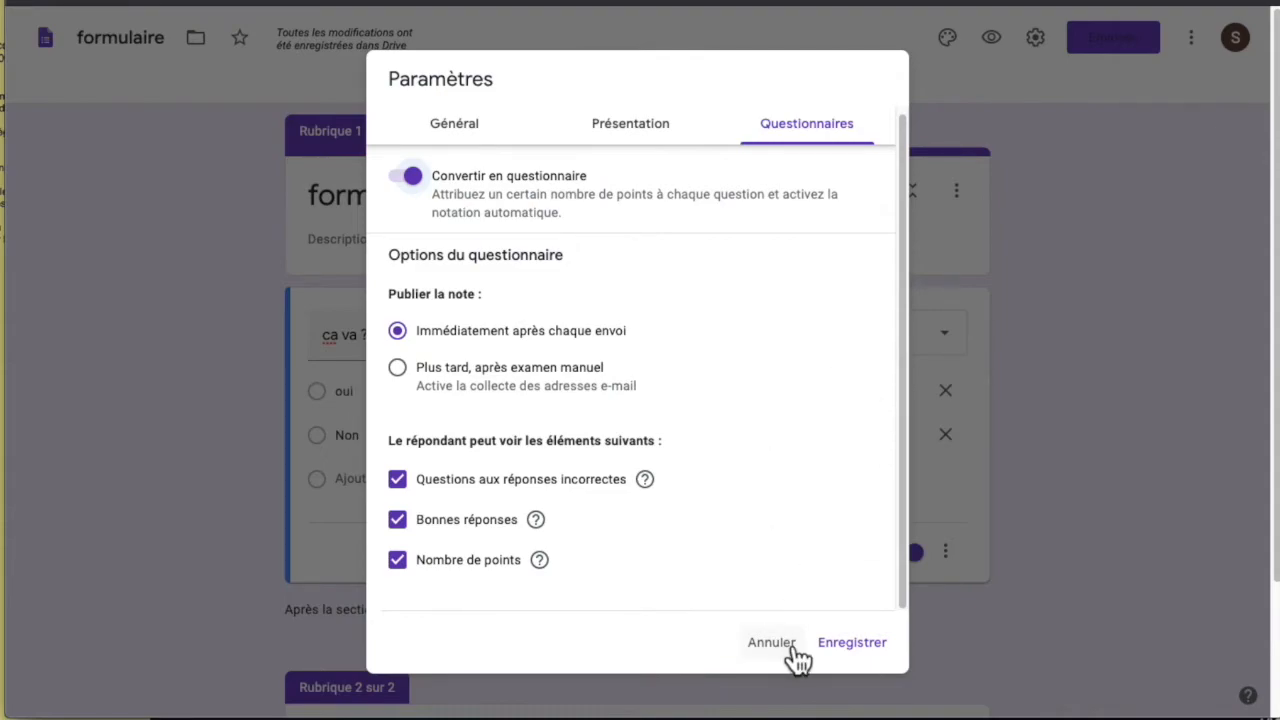
click(852, 645)
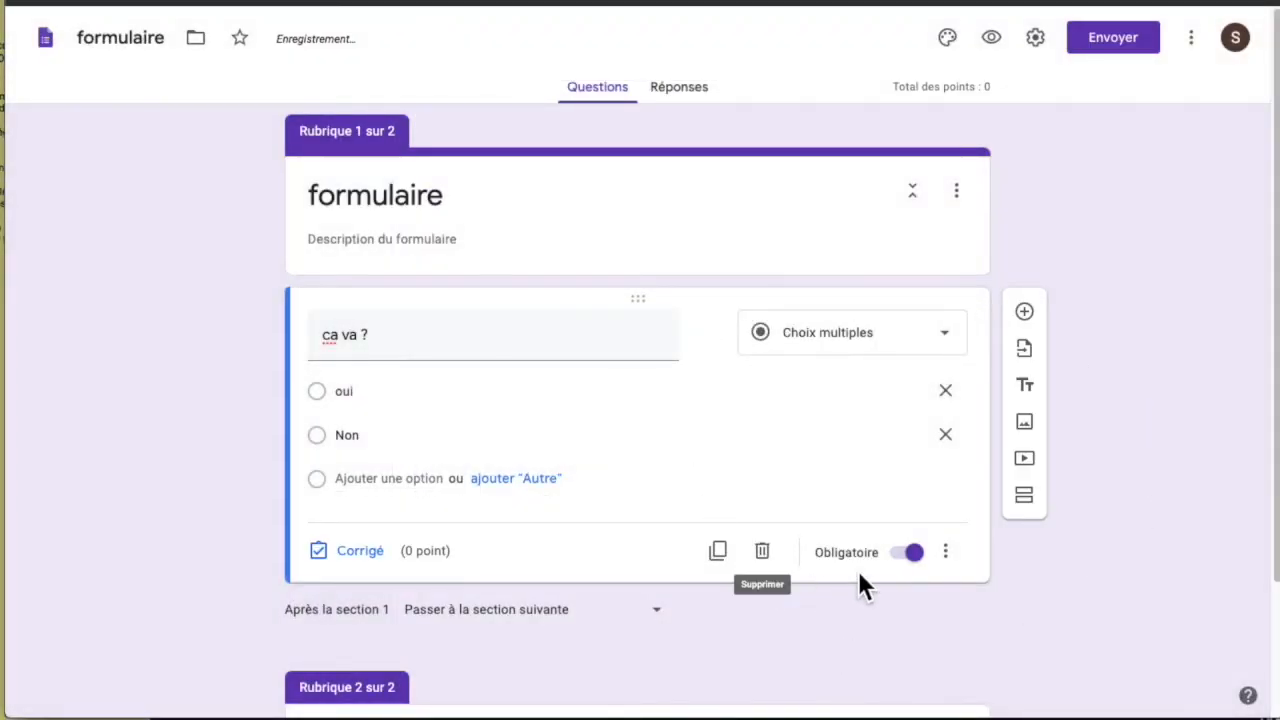
scroll(977, 592, down, 1)
scroll(970, 585, up, 1)
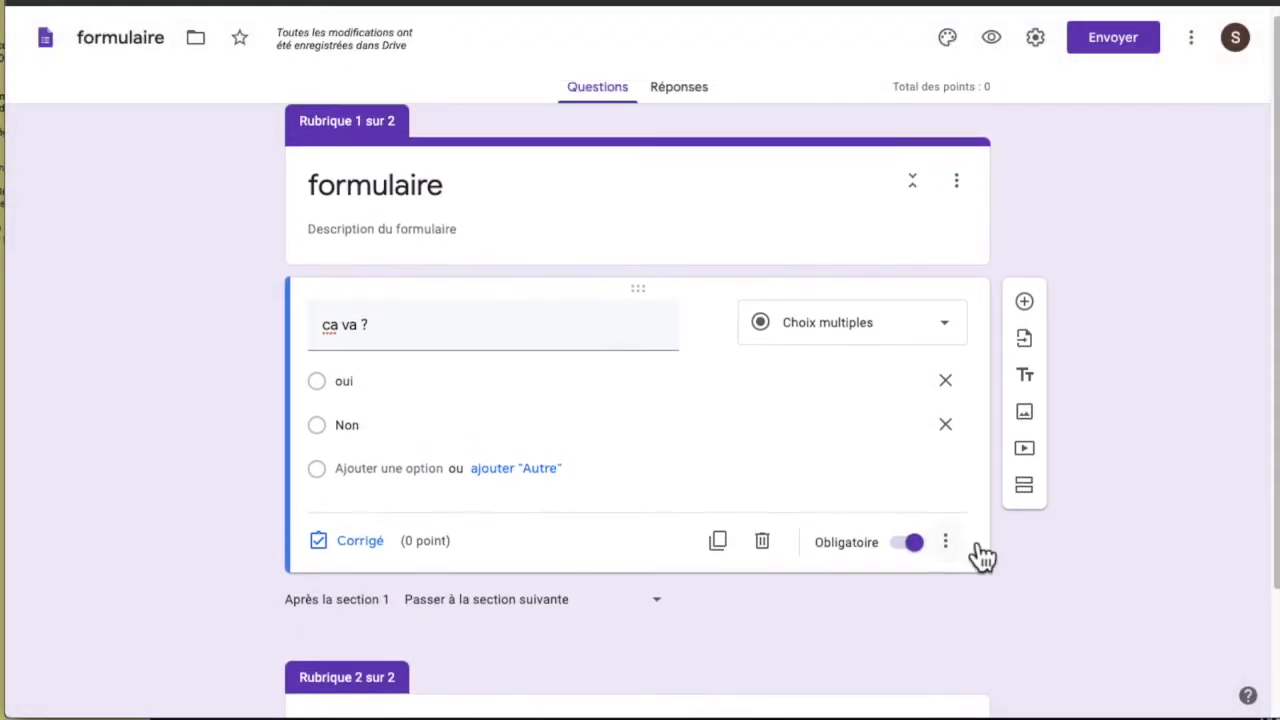
Preview the form and submit a test response answering "oui" to the "ca va ?" question
click(997, 40)
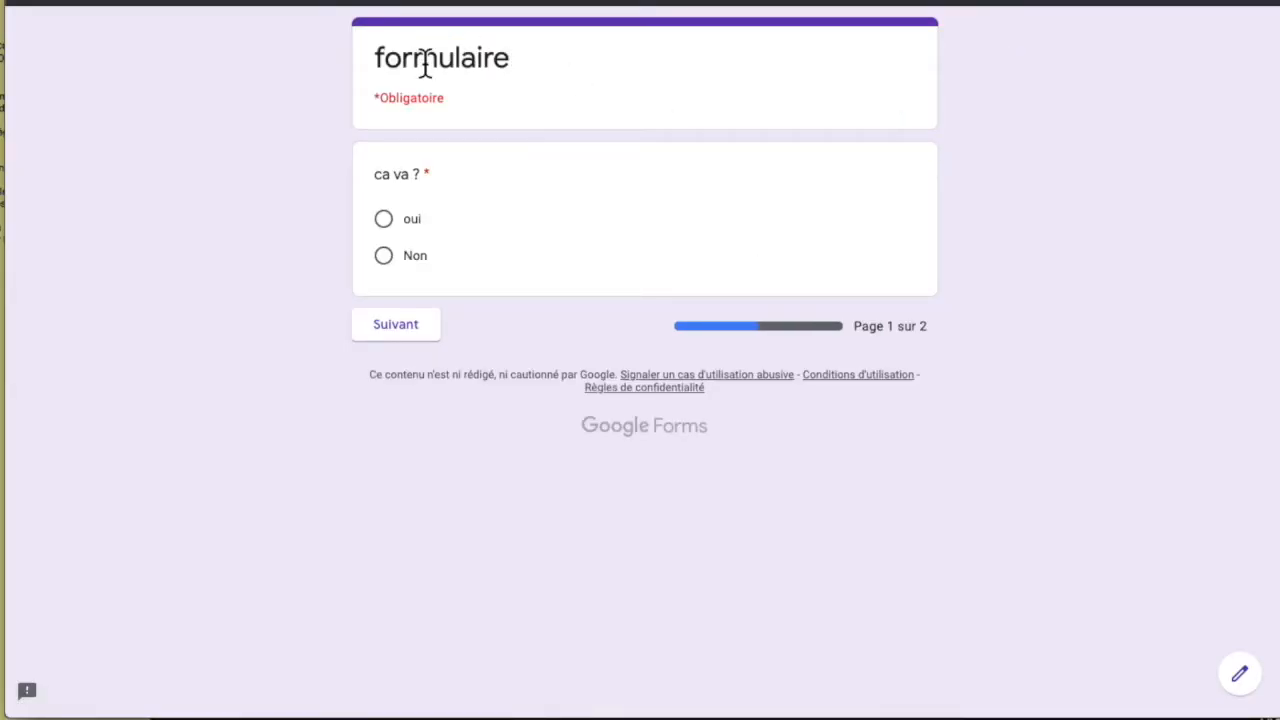
click(388, 221)
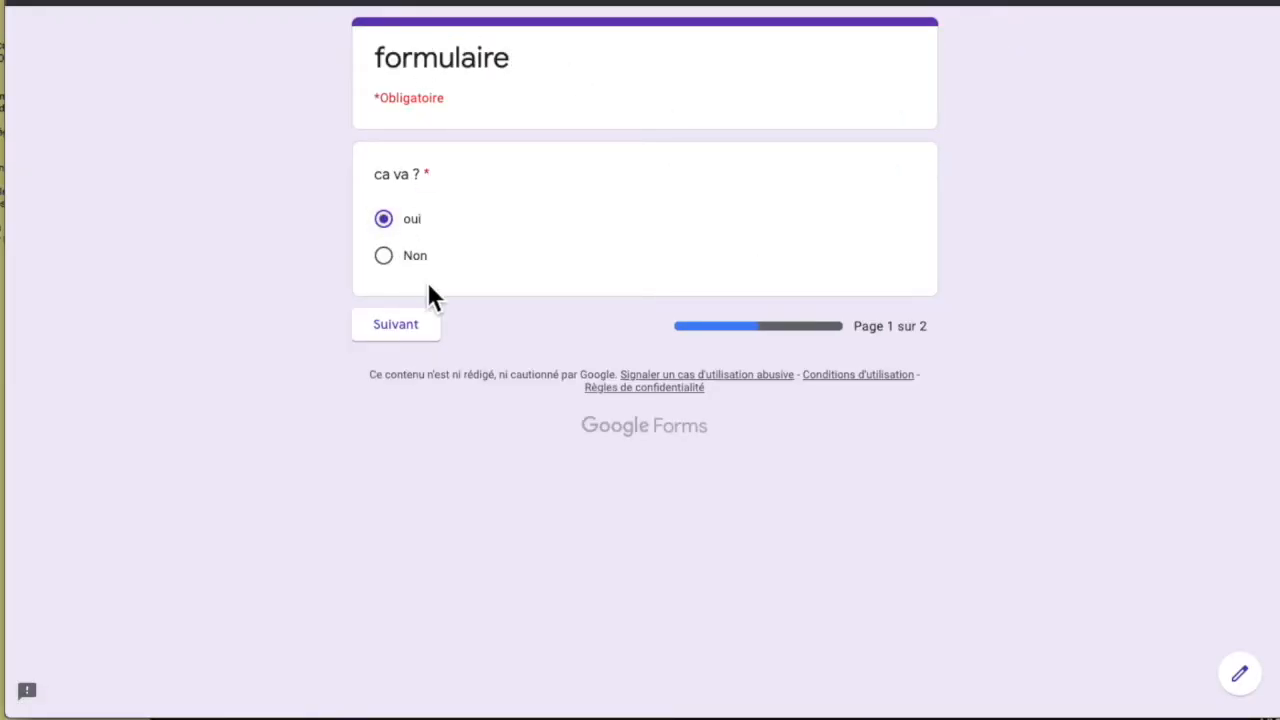
click(424, 336)
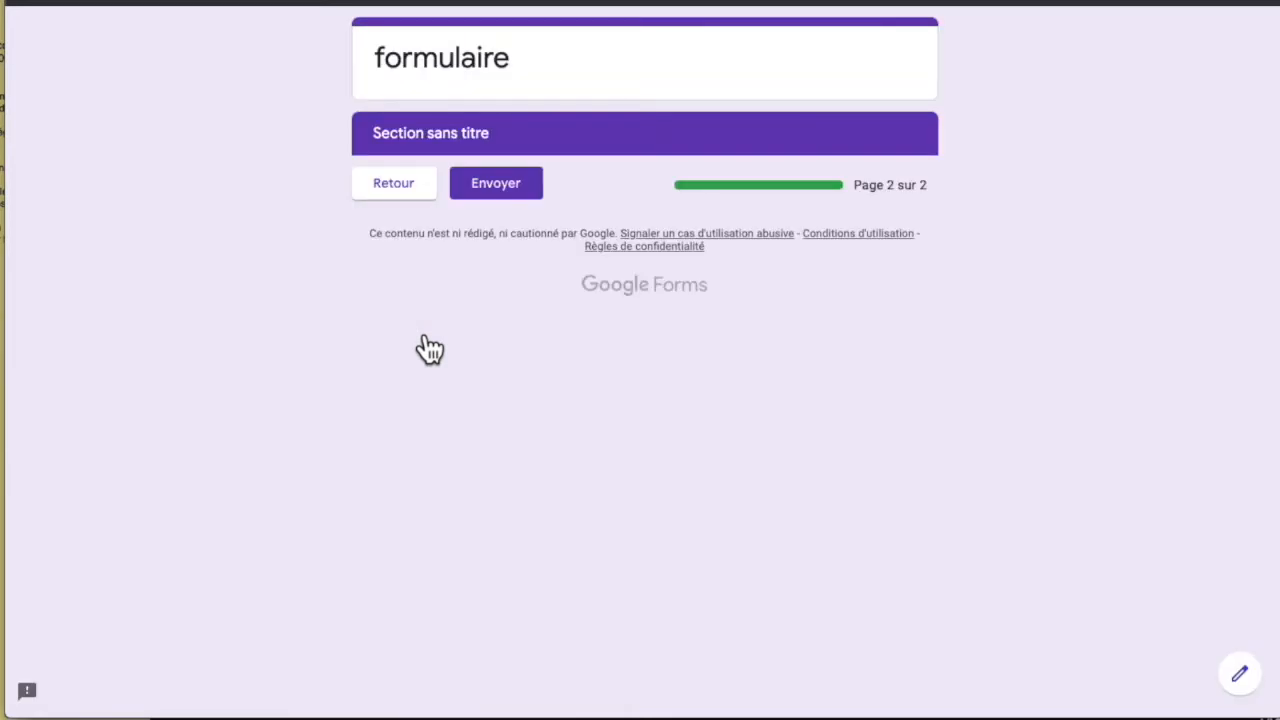
click(527, 196)
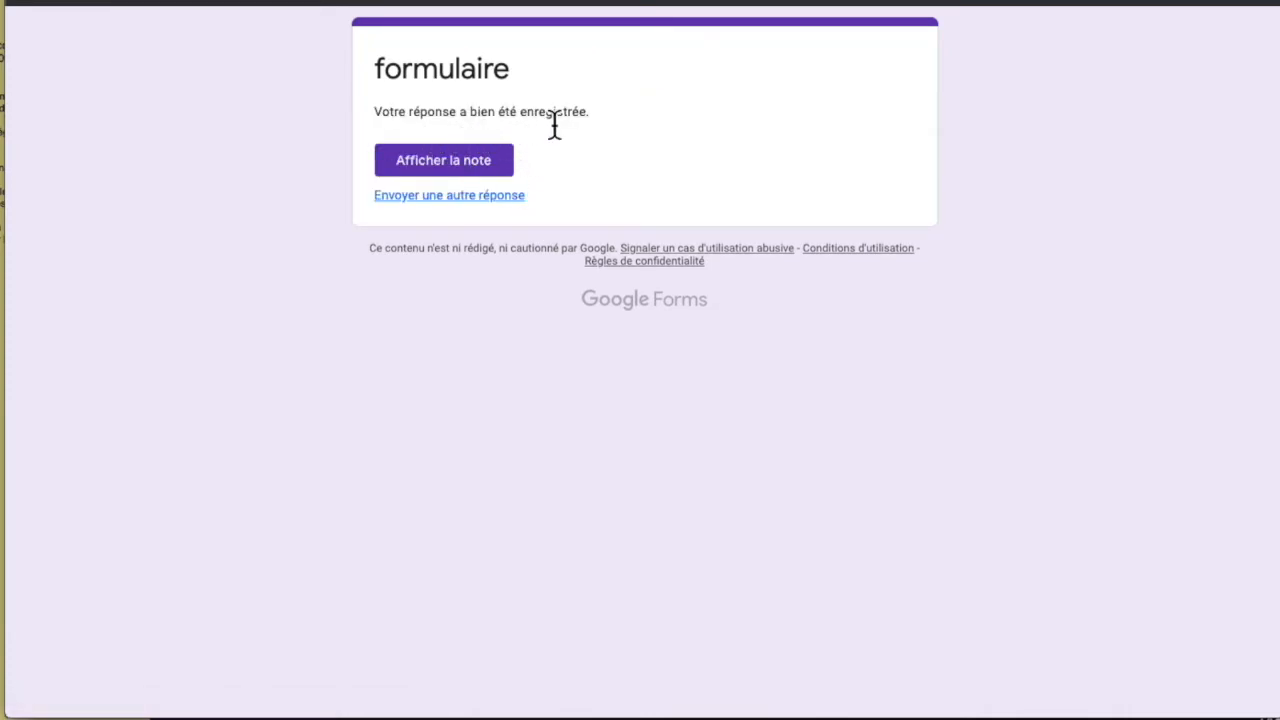
View the grade for the submitted test response, and return to the form editor
click(474, 162)
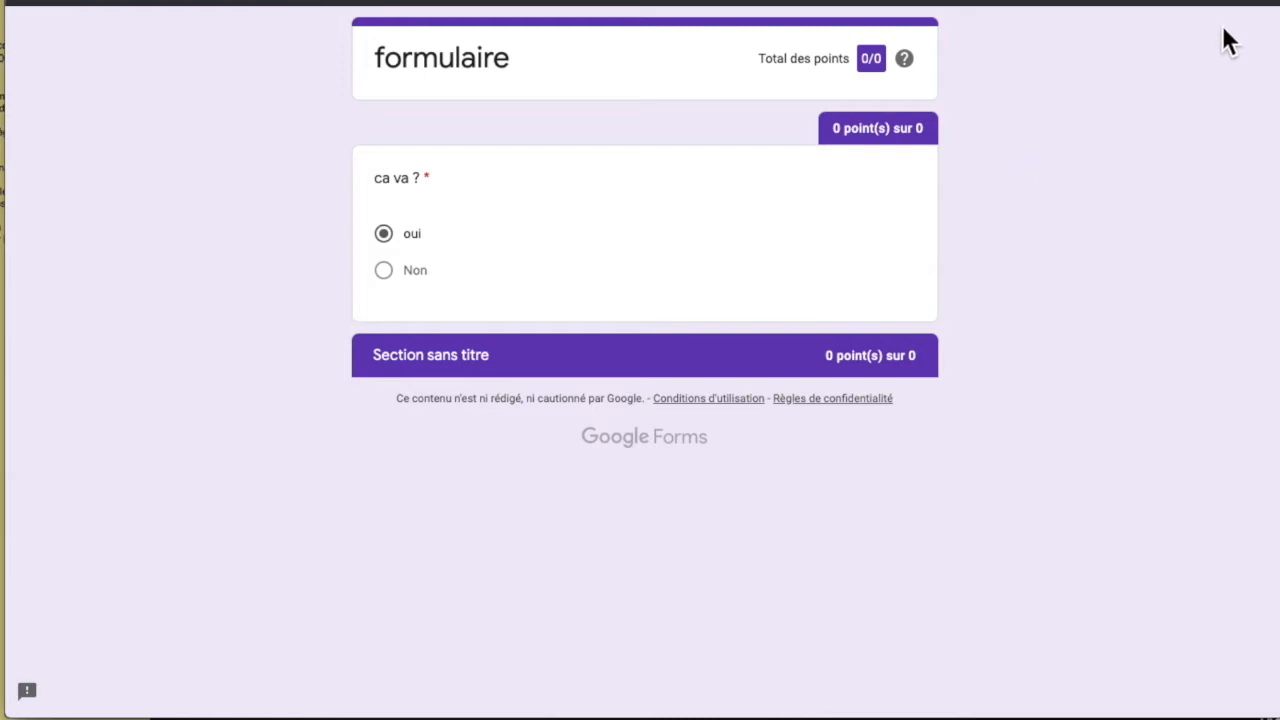
key(super+w)
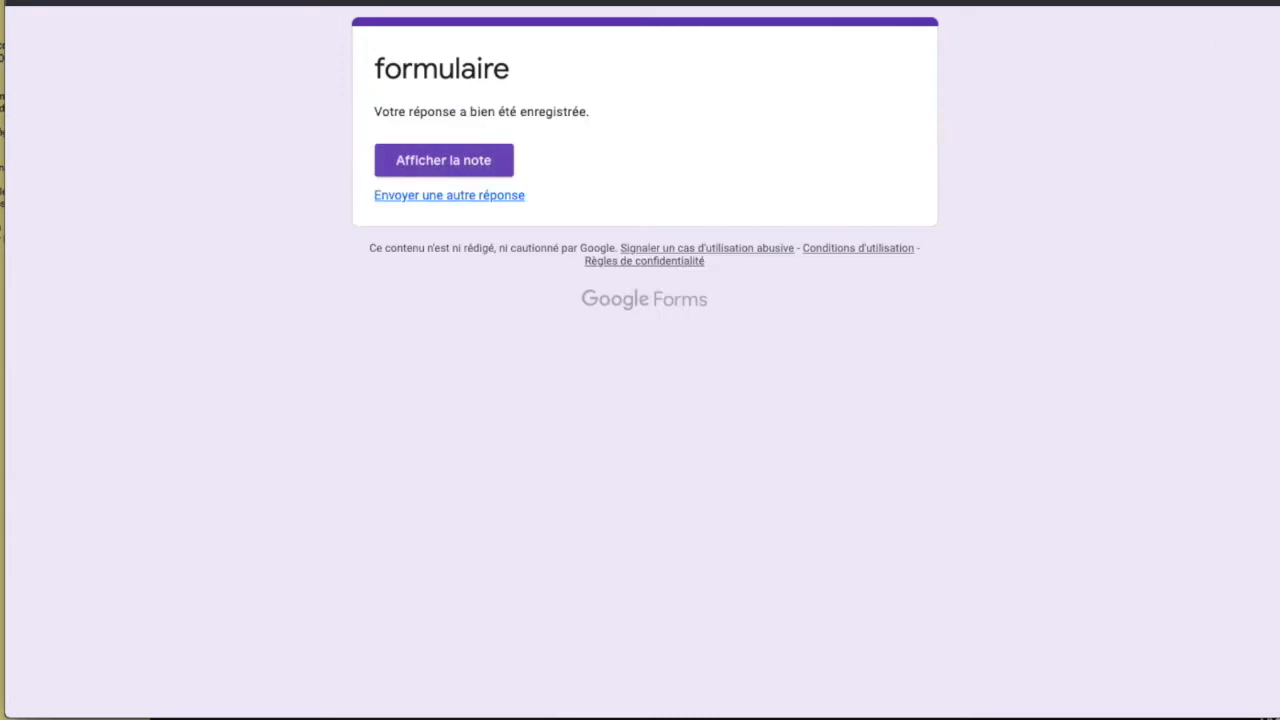
key(super+w)
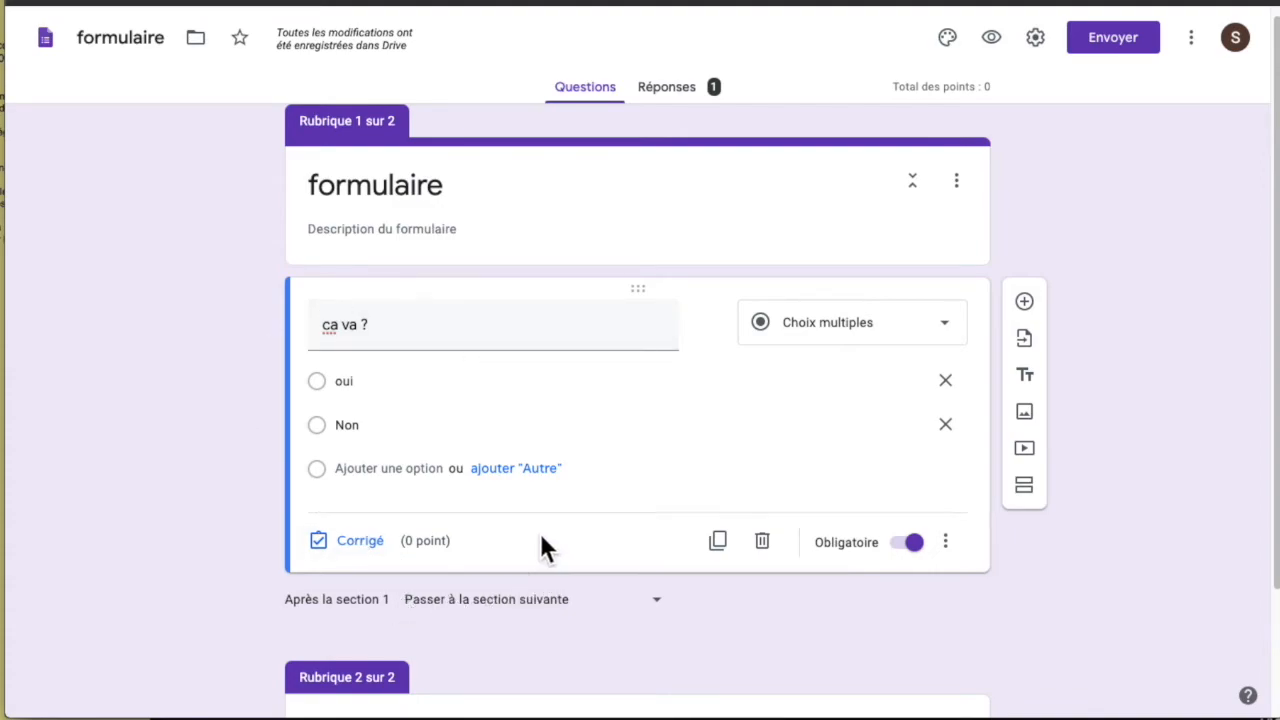
Mark "oui" as the correct answer to the "ca va ?" question, raise its point value, and finish the answer key
click(360, 541)
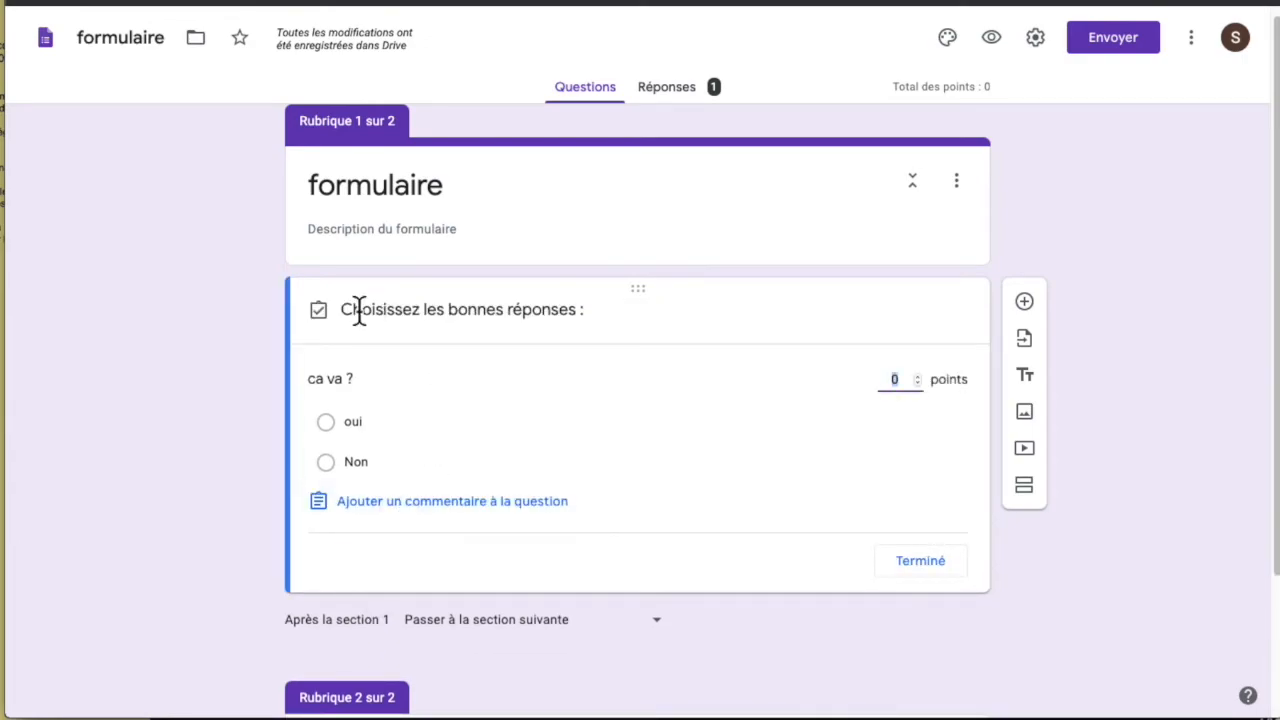
click(348, 430)
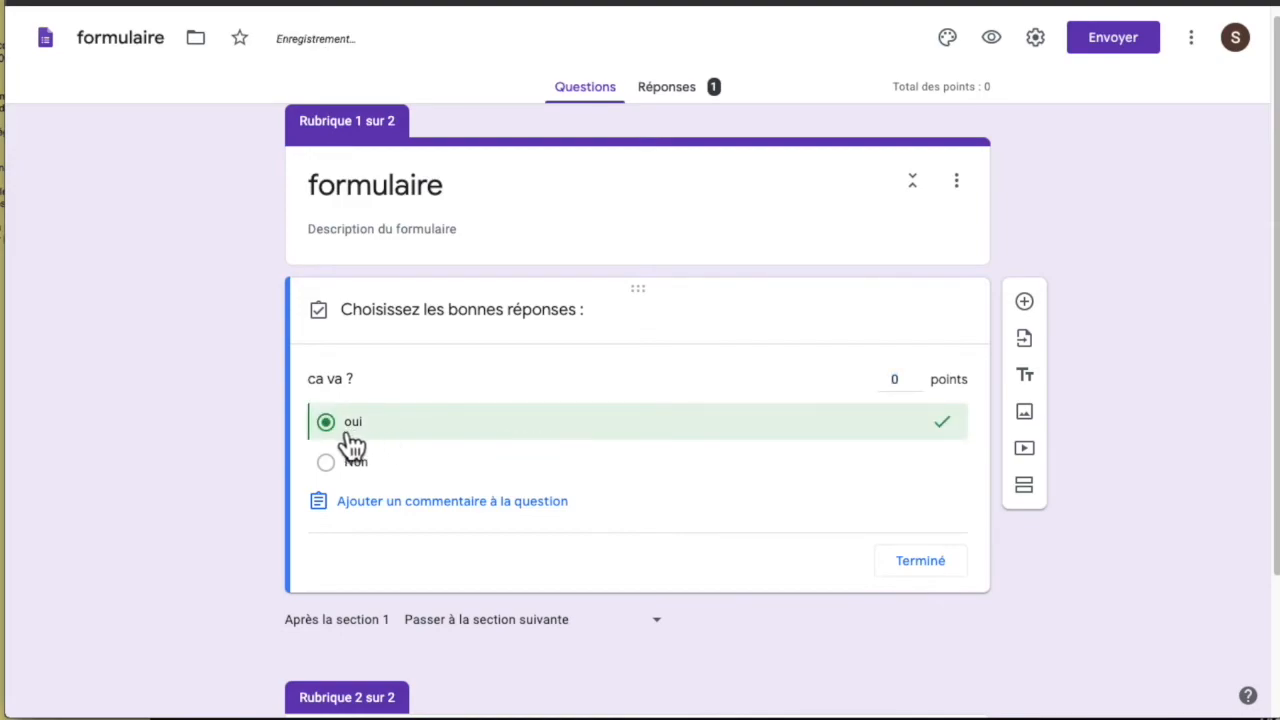
click(919, 378)
click(919, 378)
click(940, 584)
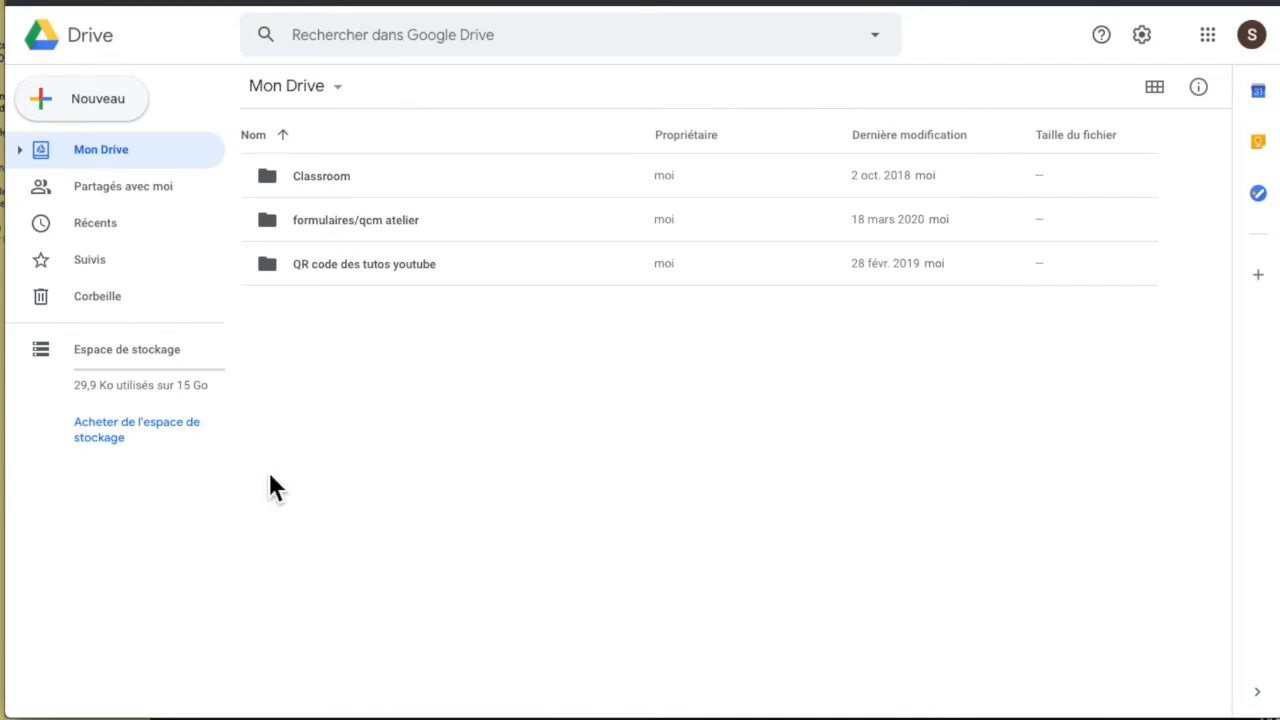
Refresh the Google Drive file list and delete the "formulaire" form from Mon Drive
click(101, 50)
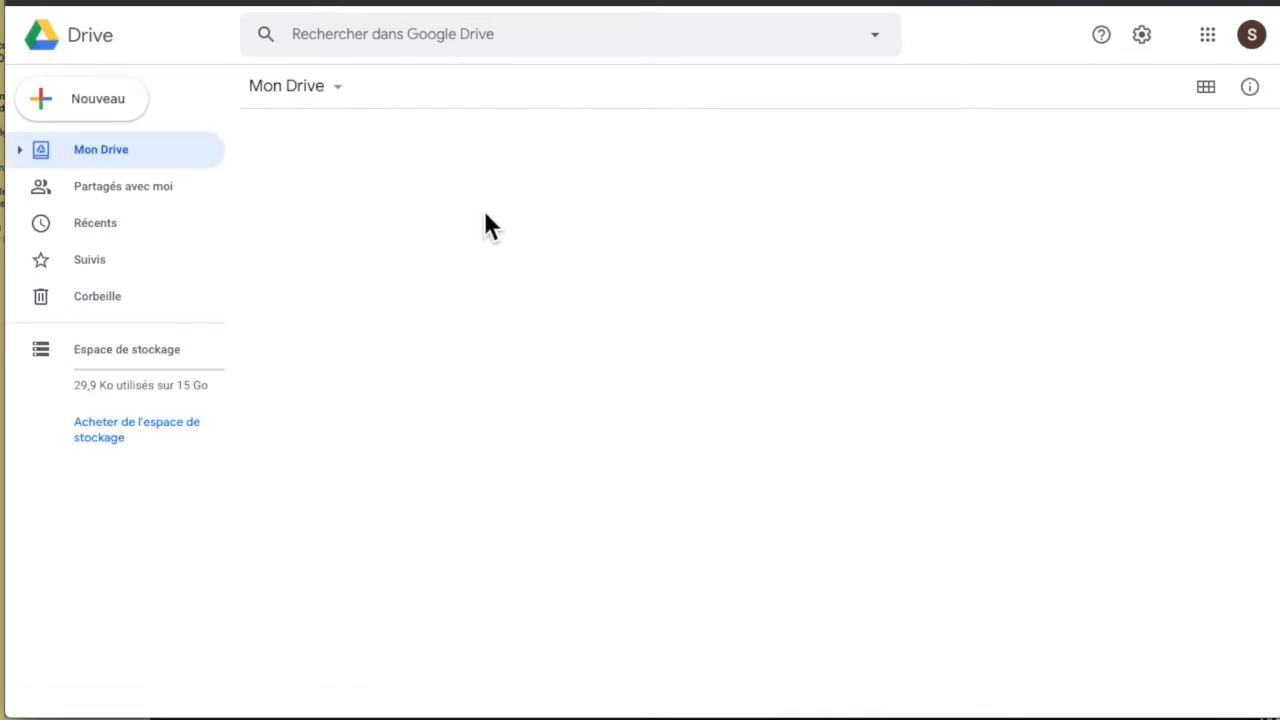
click(501, 322)
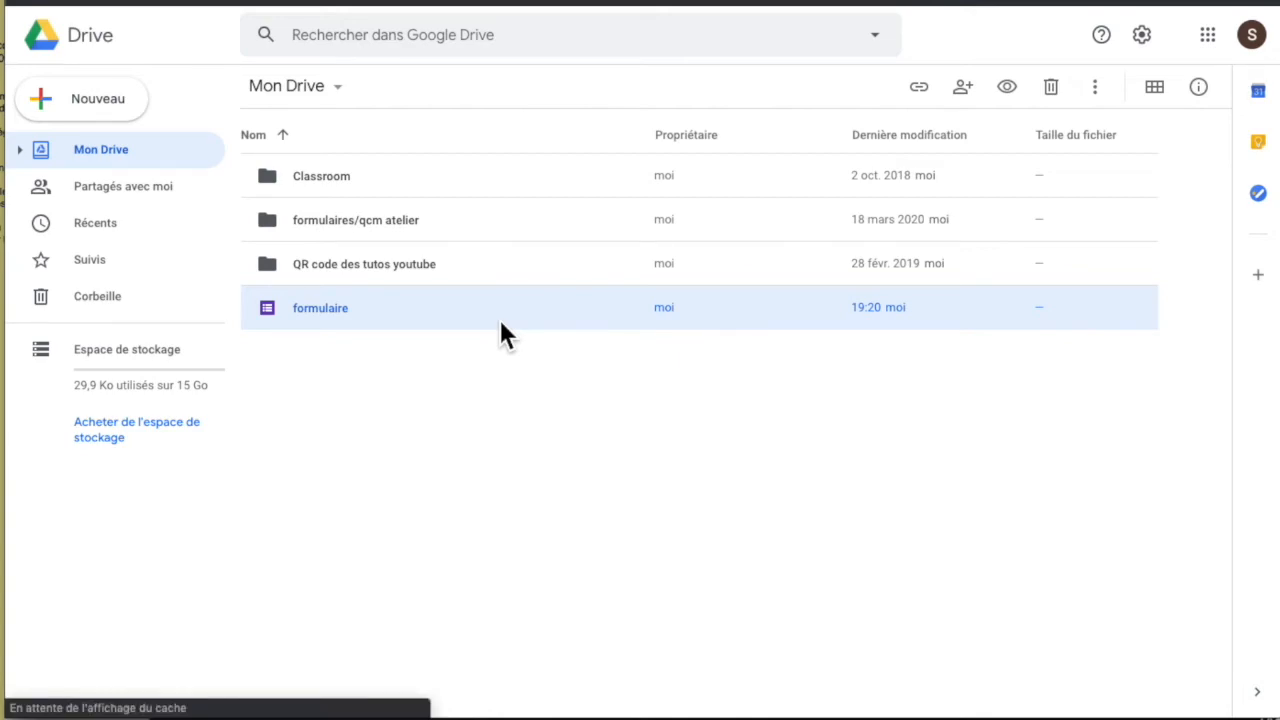
right_click(500, 323)
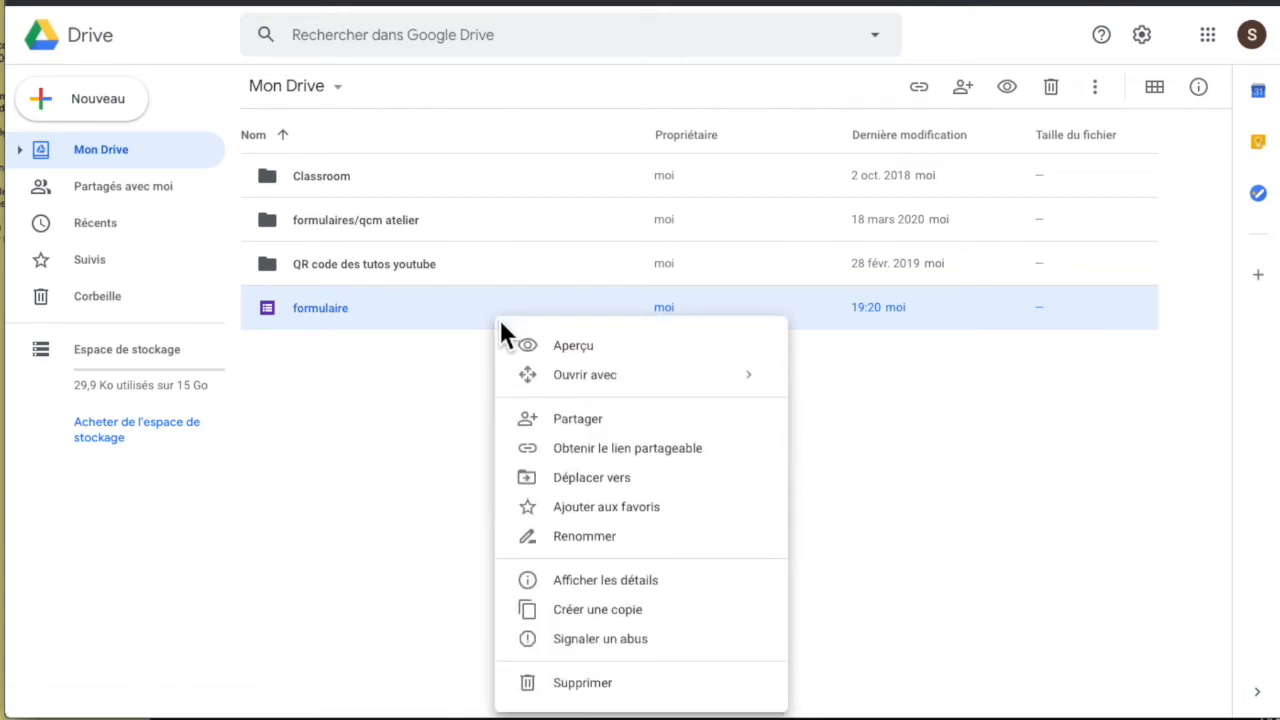
click(628, 706)
Open the "La machine réglage" form from the "formulaires/qcm atelier" folder
click(358, 222)
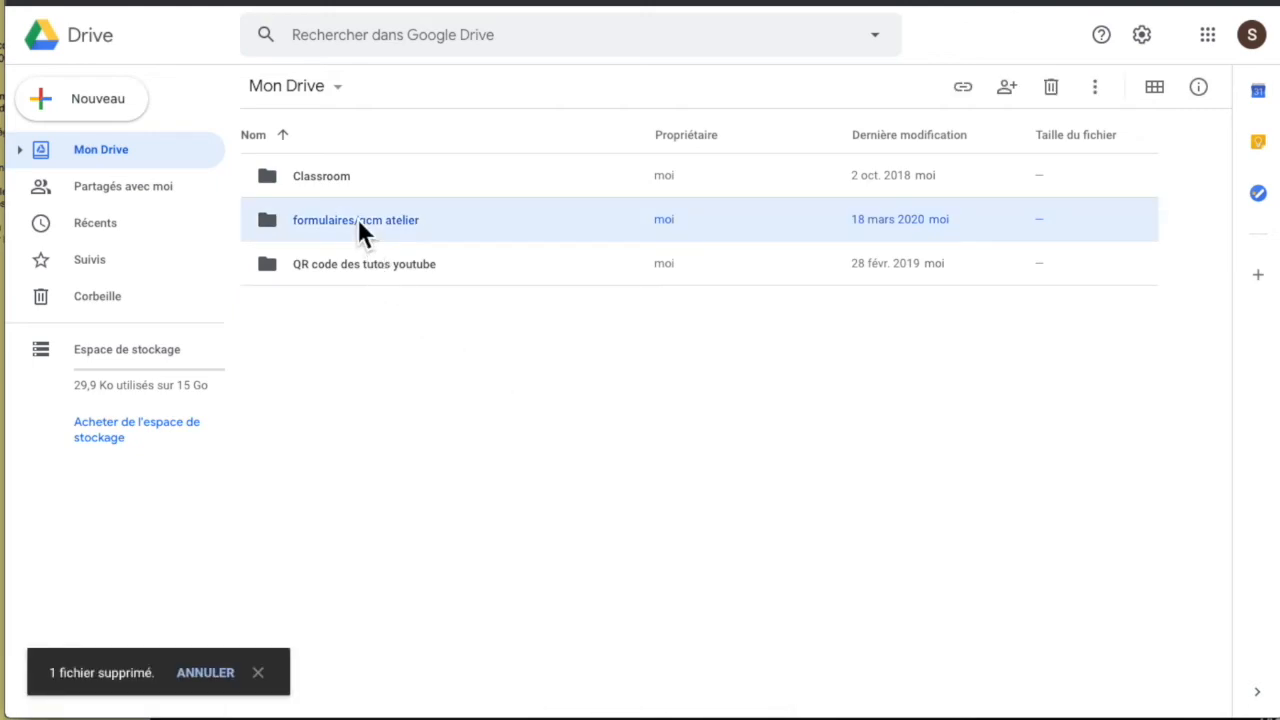
double_click(358, 219)
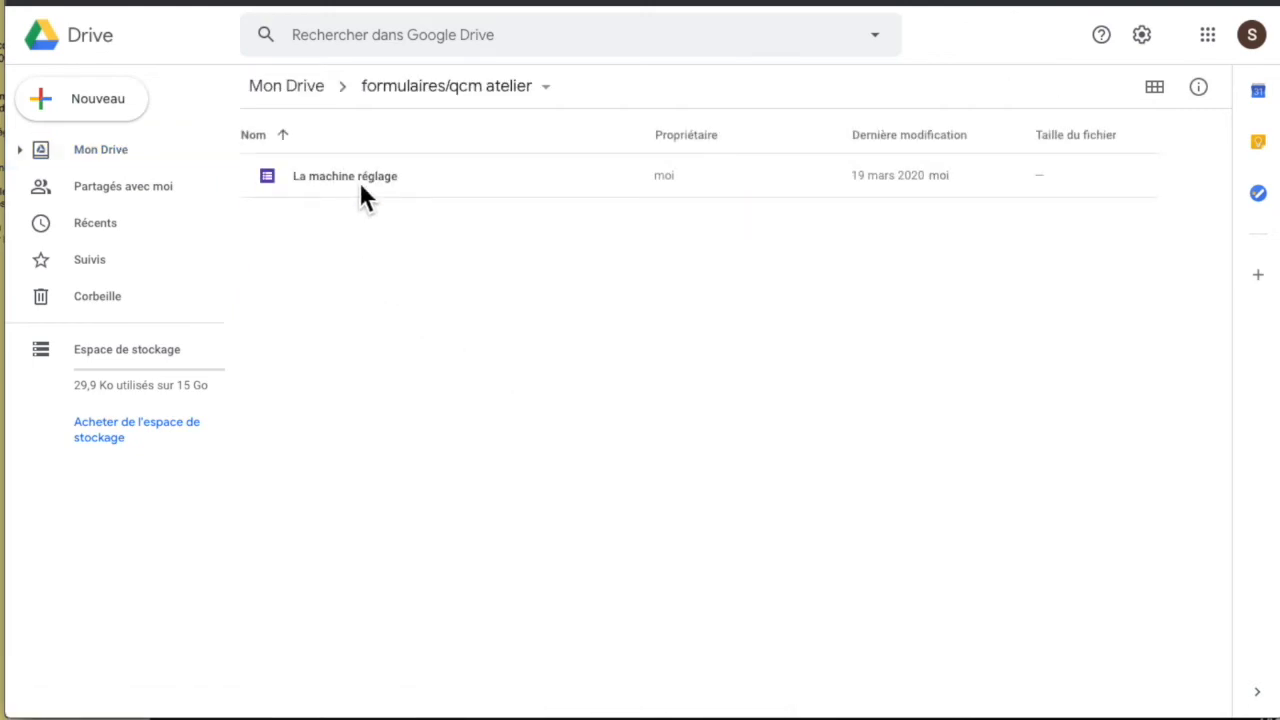
click(359, 182)
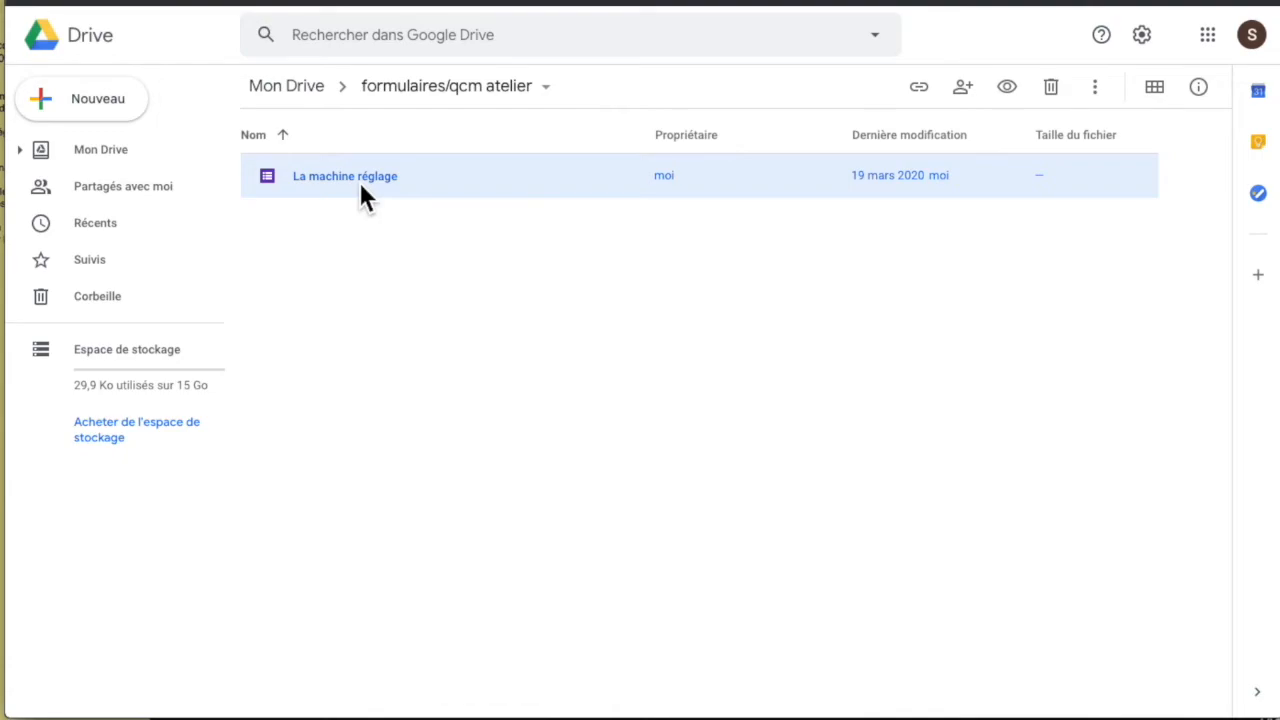
double_click(359, 182)
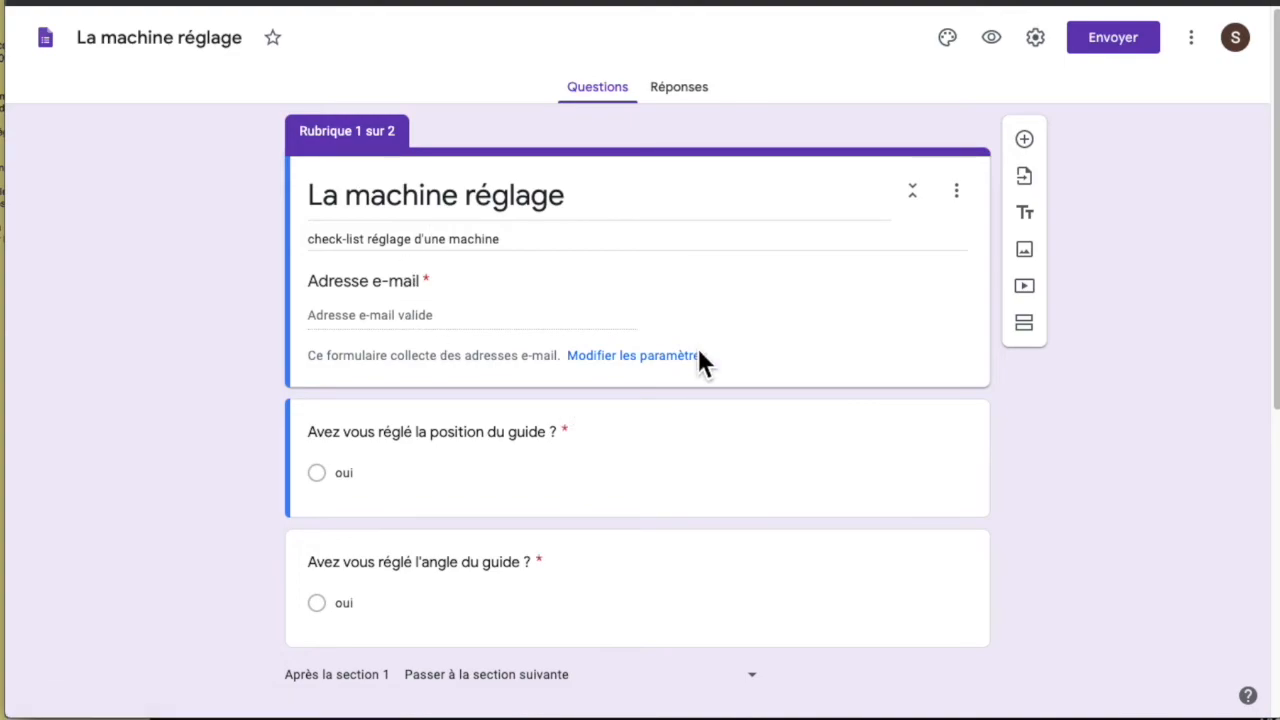
Review the questions in both sections of the "La machine réglage" form
scroll(699, 352, down, 3)
scroll(698, 362, down, 2)
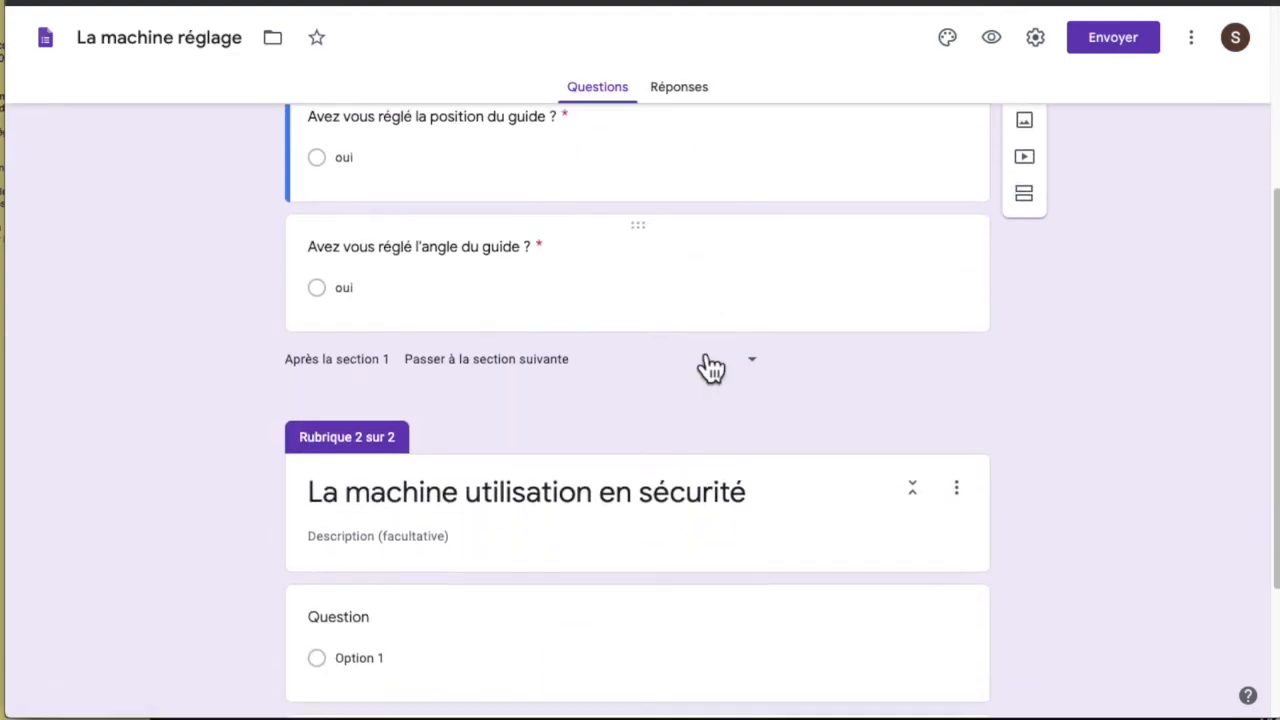
scroll(698, 362, up, 5)
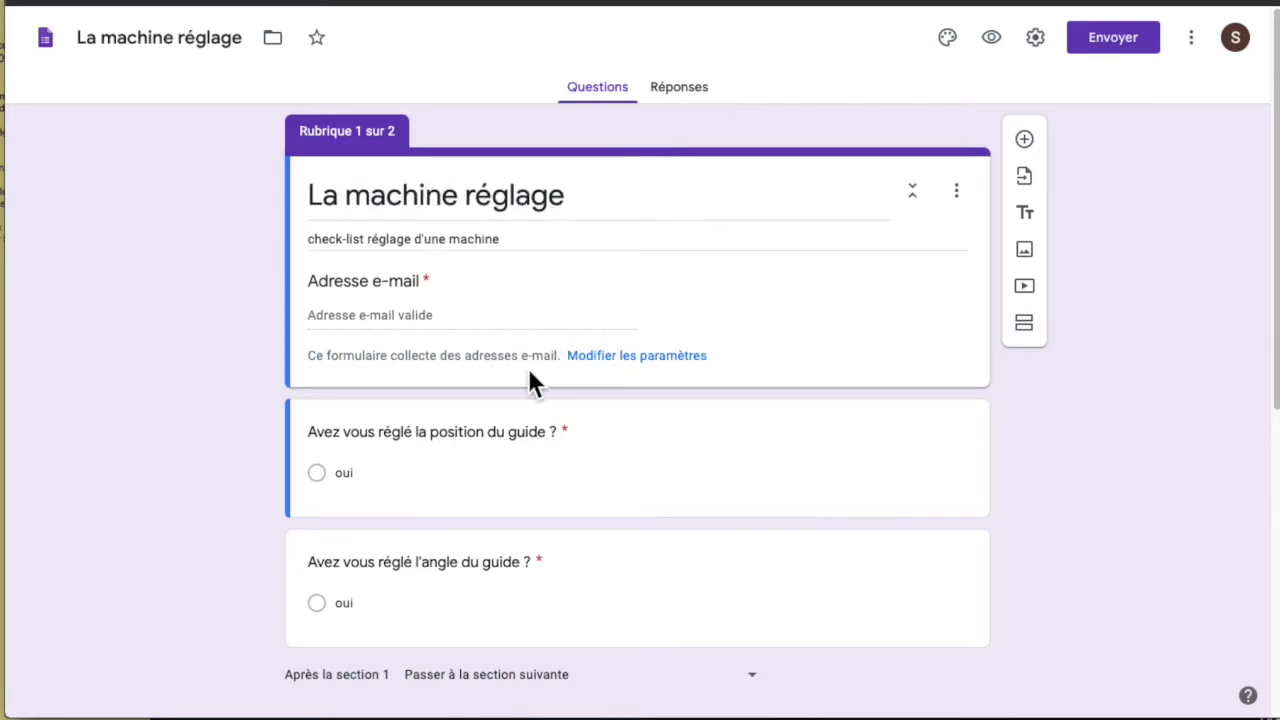
scroll(528, 370, down, 5)
scroll(529, 375, down, 1)
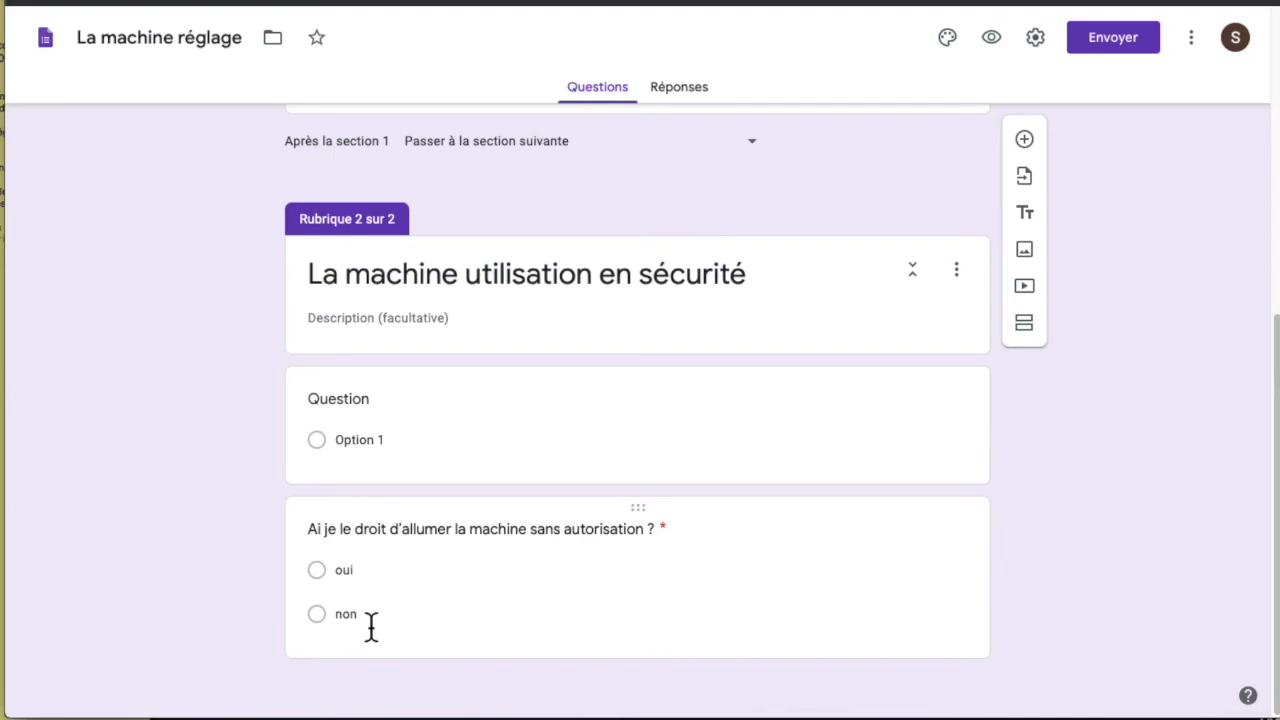
scroll(370, 625, up, 5)
scroll(370, 625, down, 1)
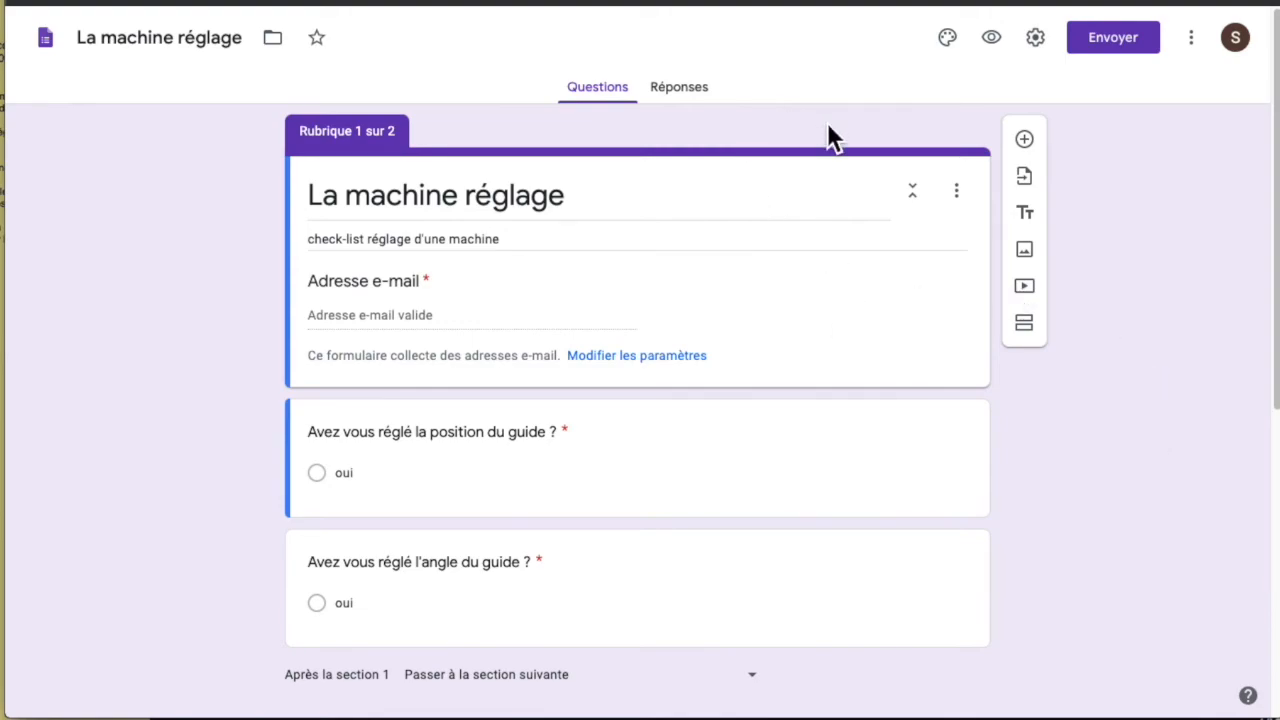
Examine the e-mail, link and HTML embed options for sending the form, and close them without sending
click(1140, 58)
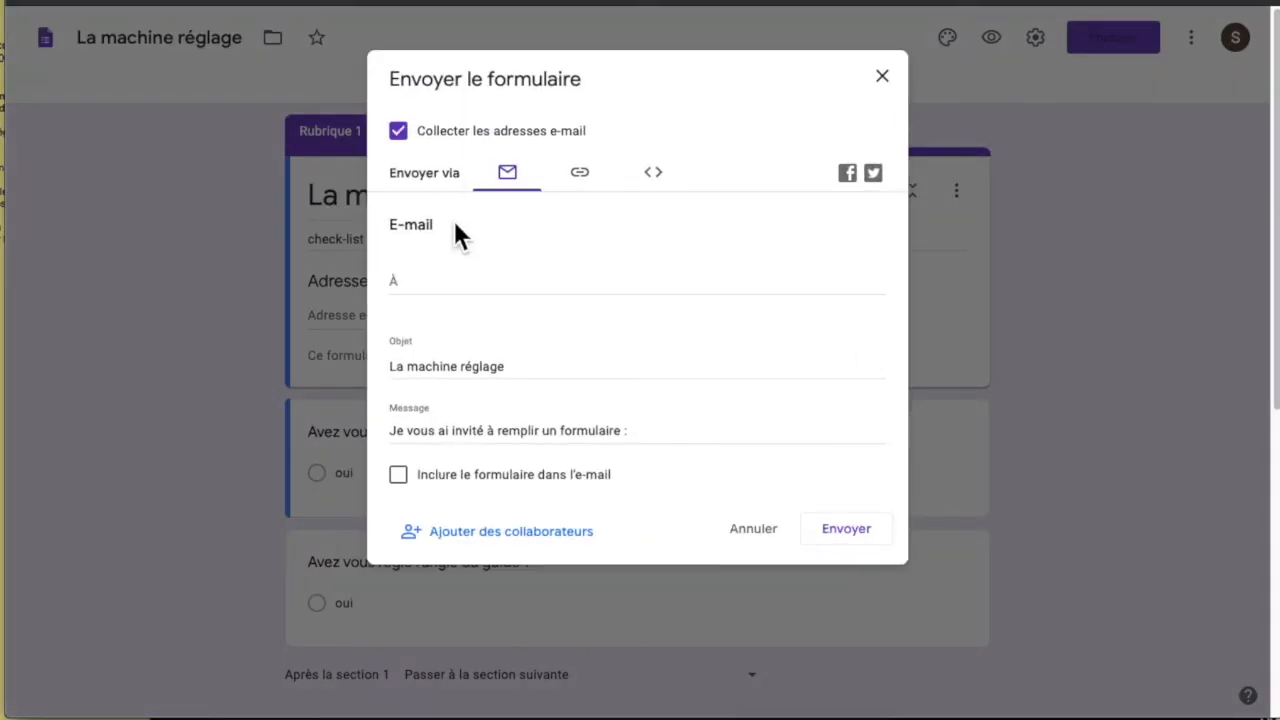
click(598, 188)
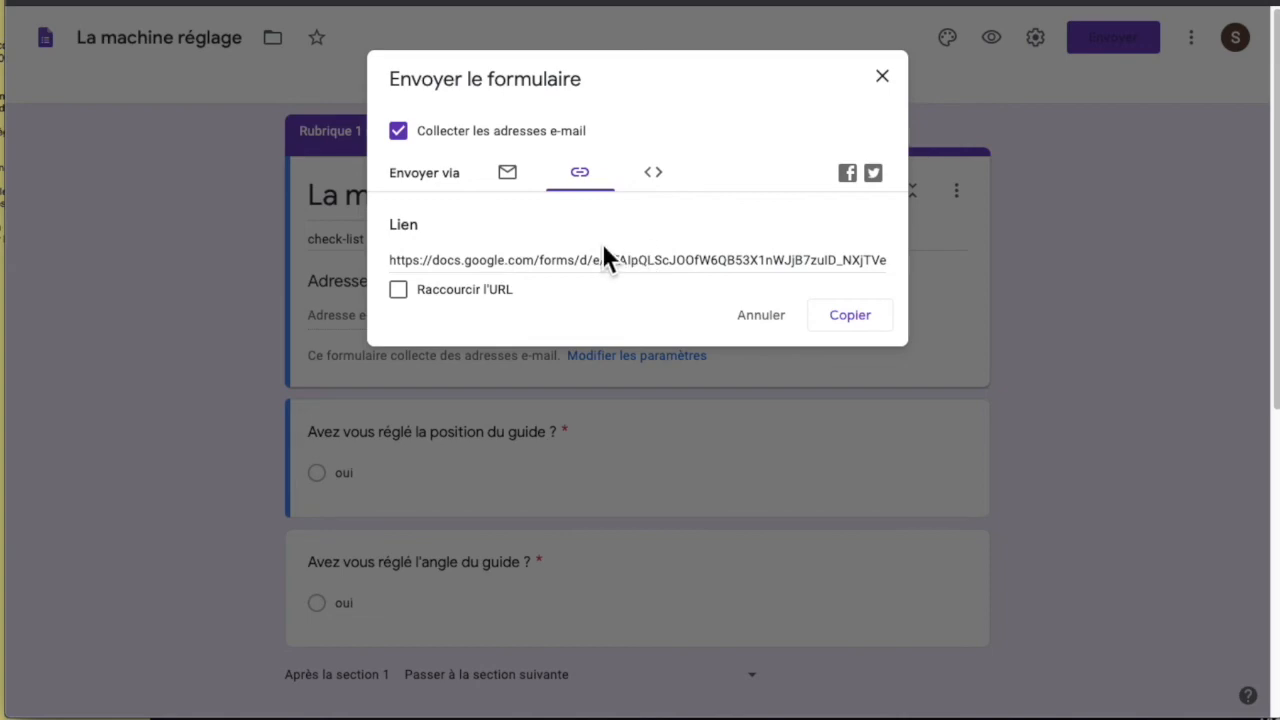
click(670, 190)
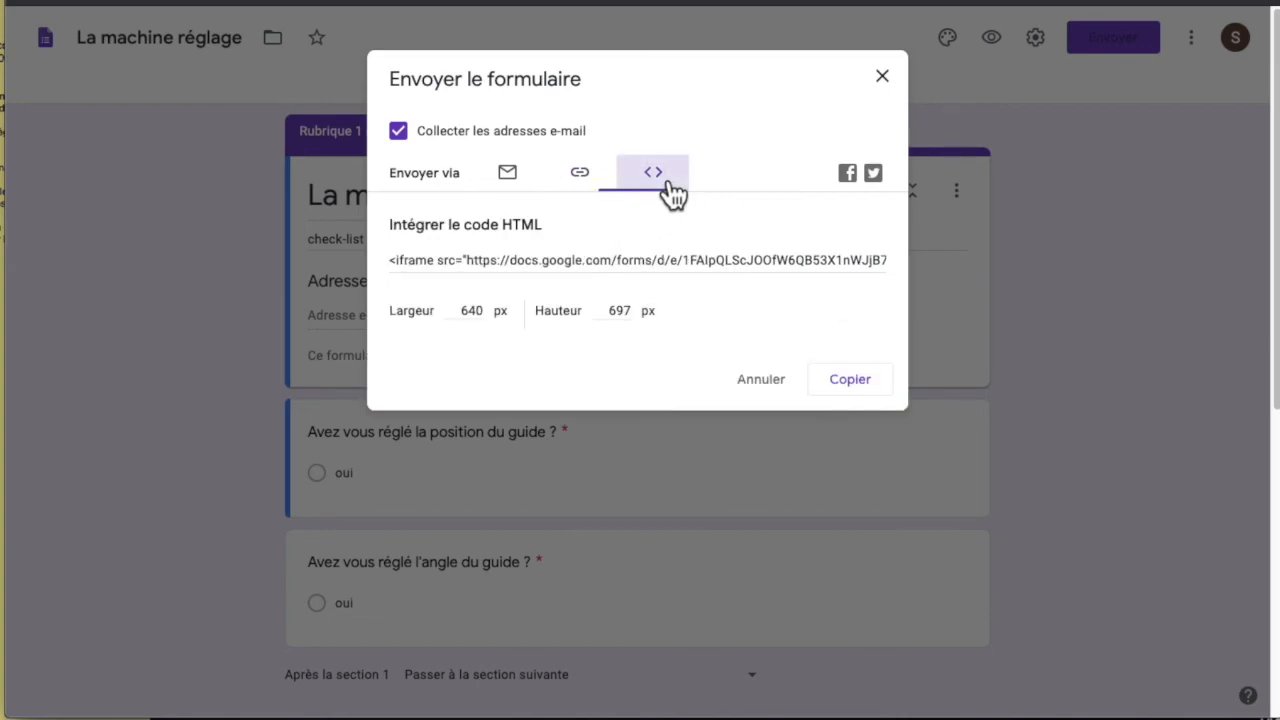
click(598, 188)
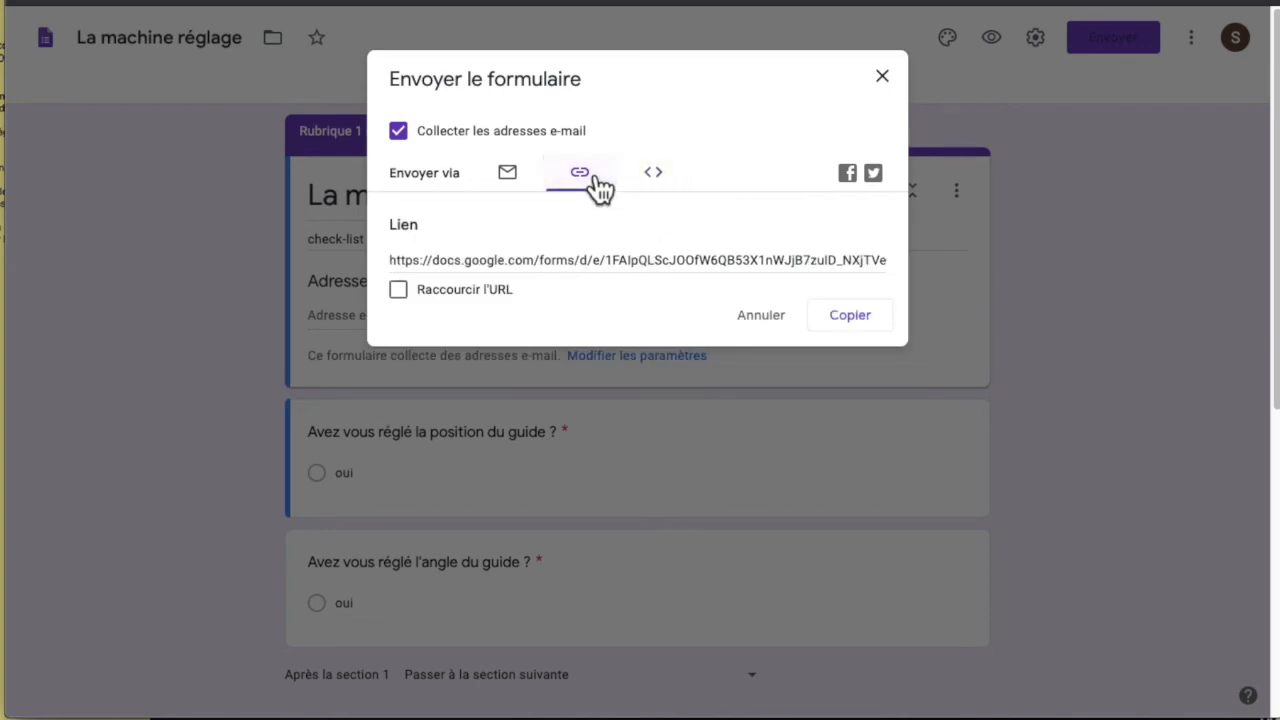
click(528, 180)
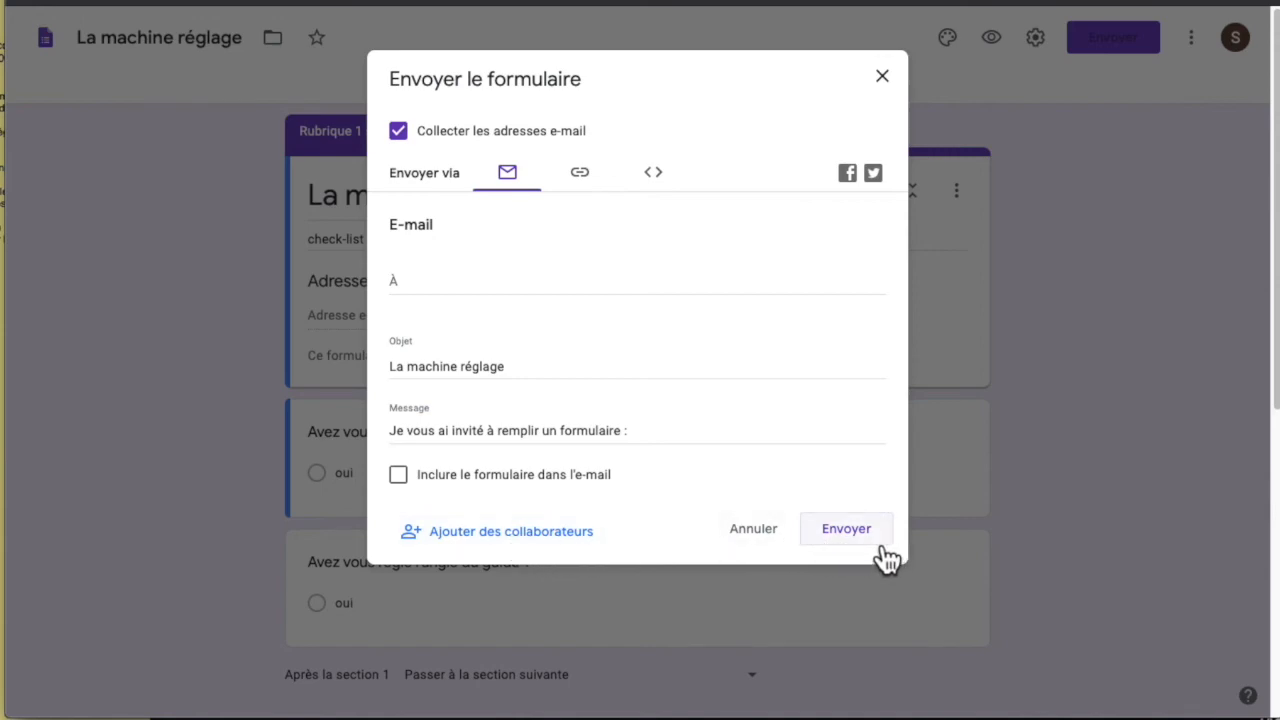
click(896, 84)
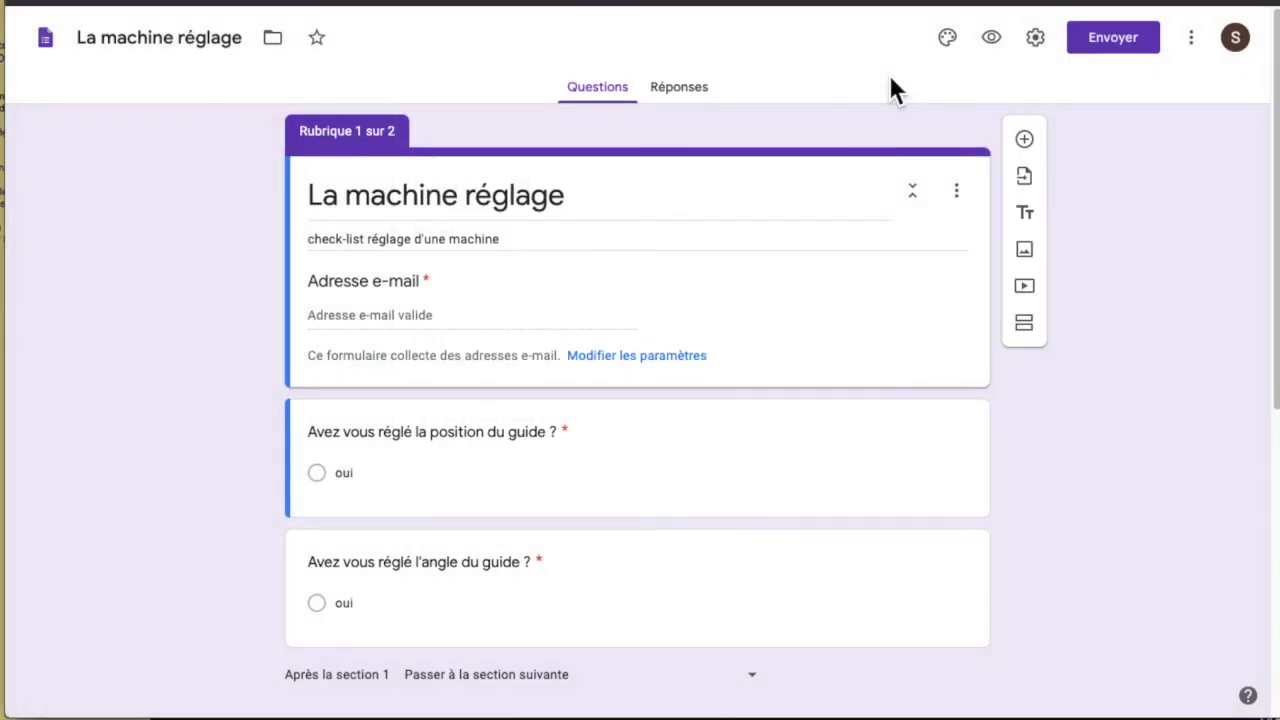
Check the form's responses and the available response options without choosing any
click(700, 96)
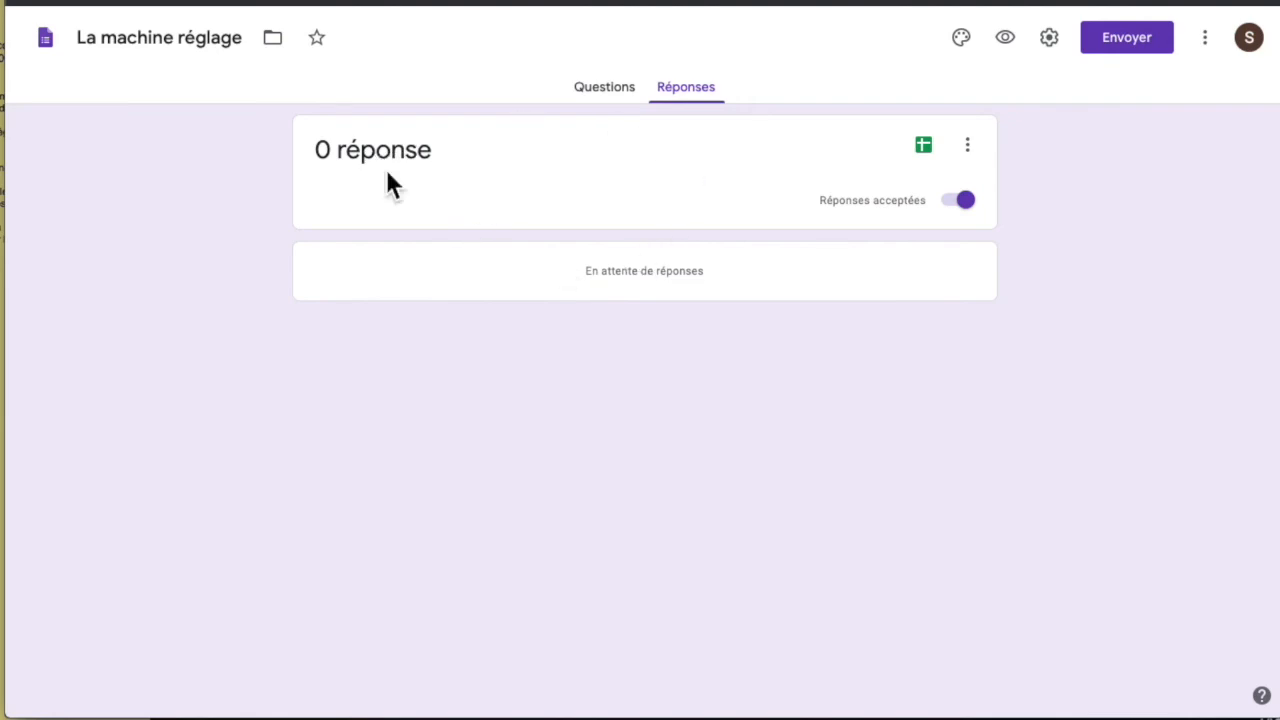
click(980, 158)
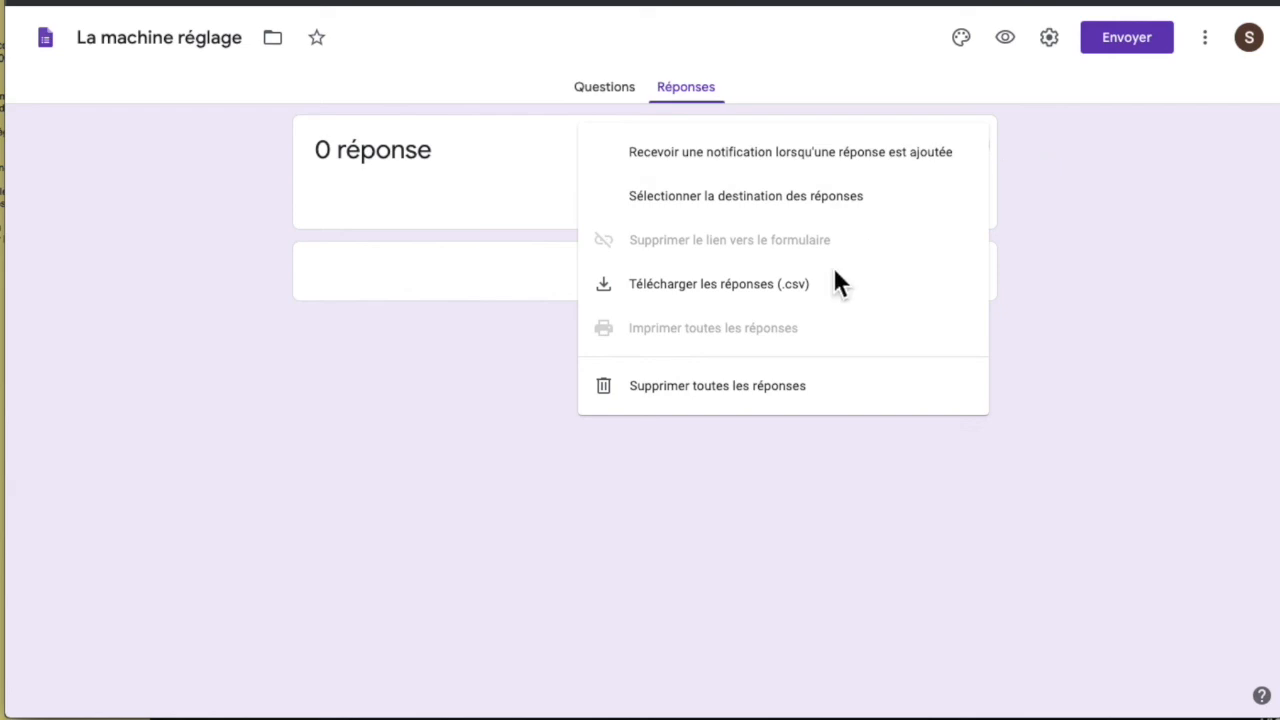
click(1104, 188)
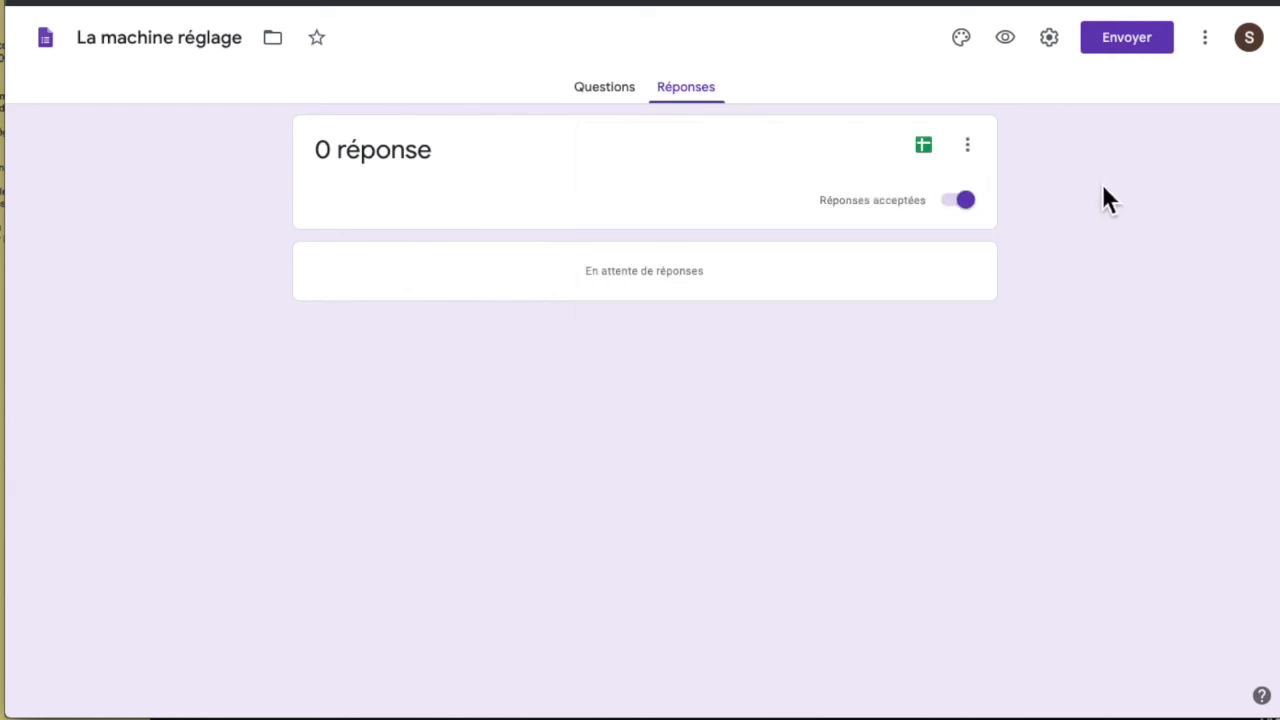